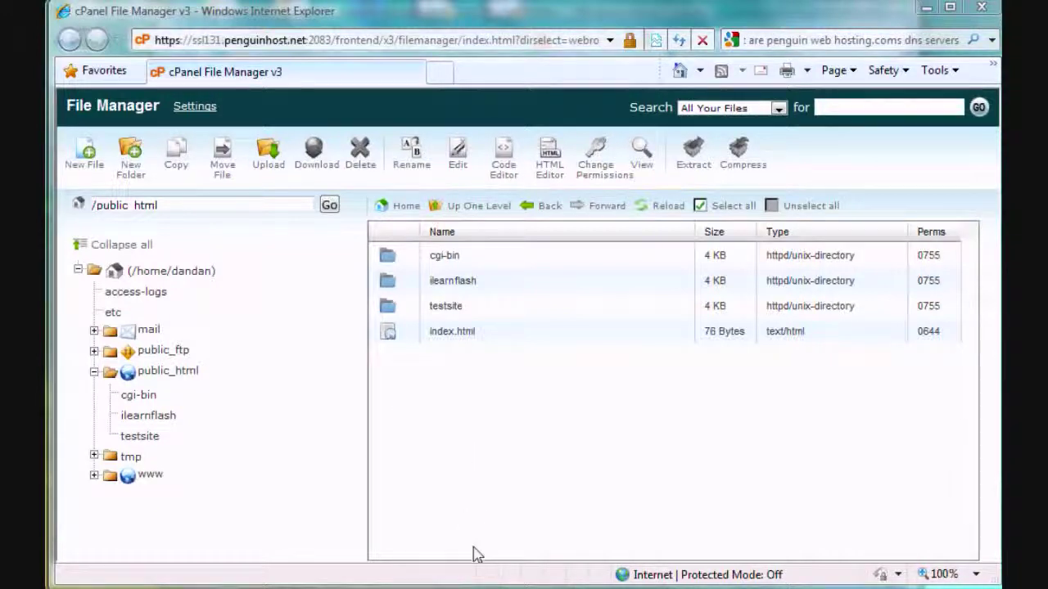
Examine the Penguin Web Hosting plans, the Files section of the hosting account's cPanel, and the public_html folder in File Manager
key("alt+Tab")
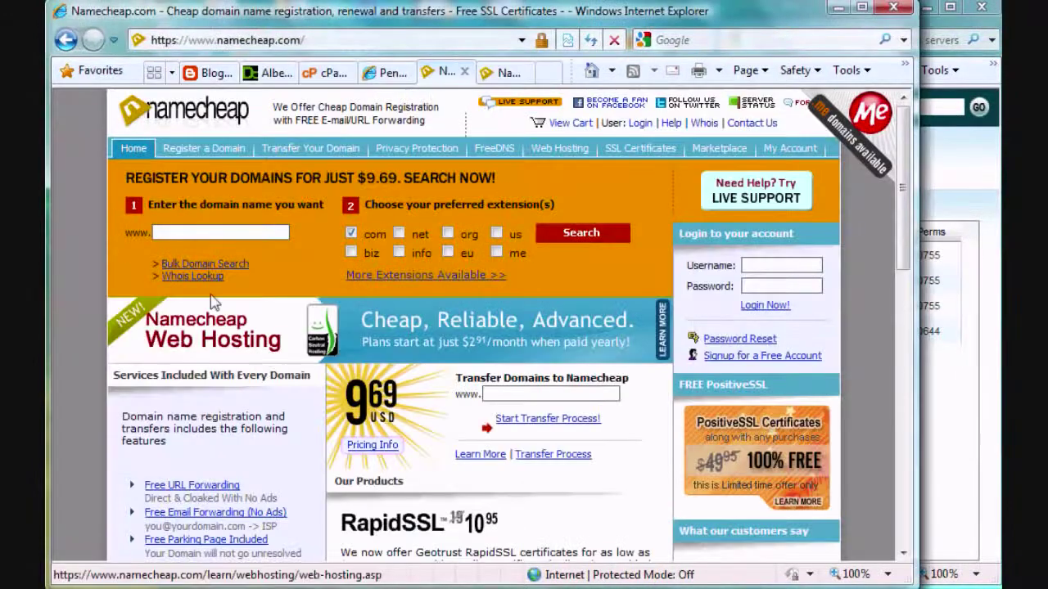
left_click(319, 72)
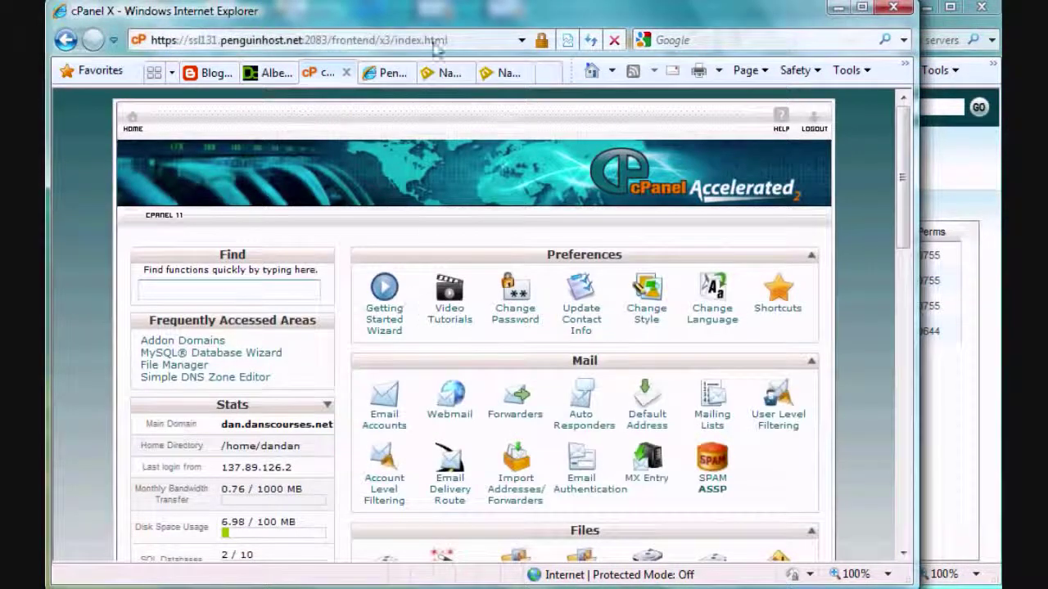
left_click(389, 73)
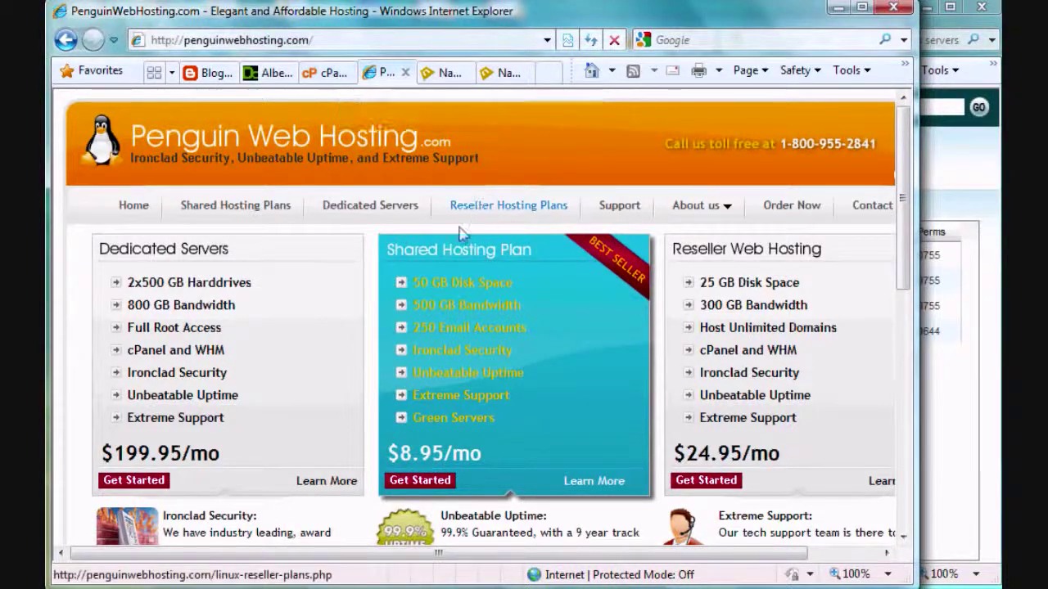
left_click(329, 72)
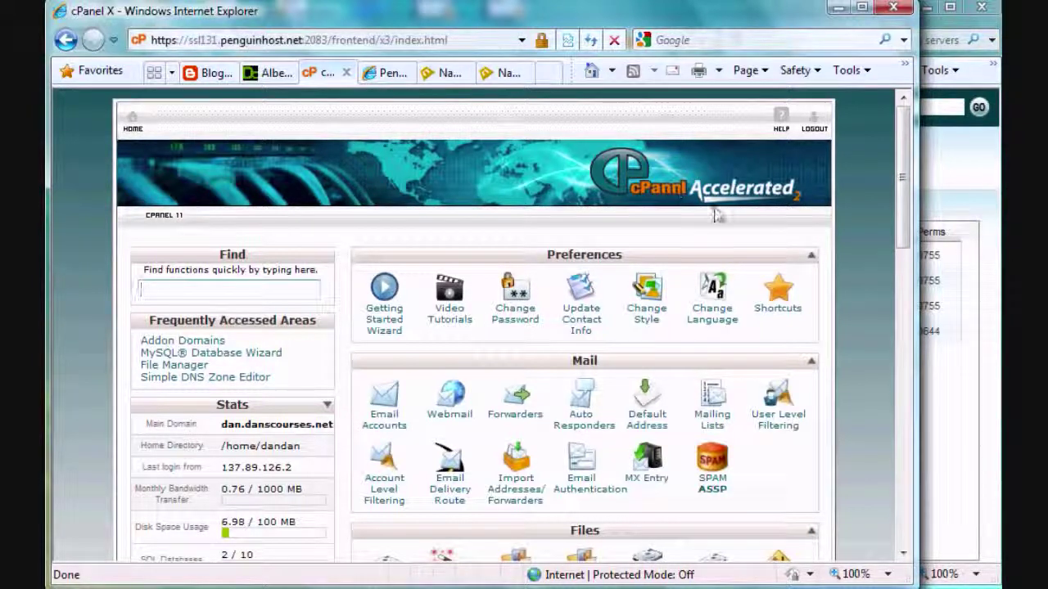
left_click_drag(901, 174, 897, 260)
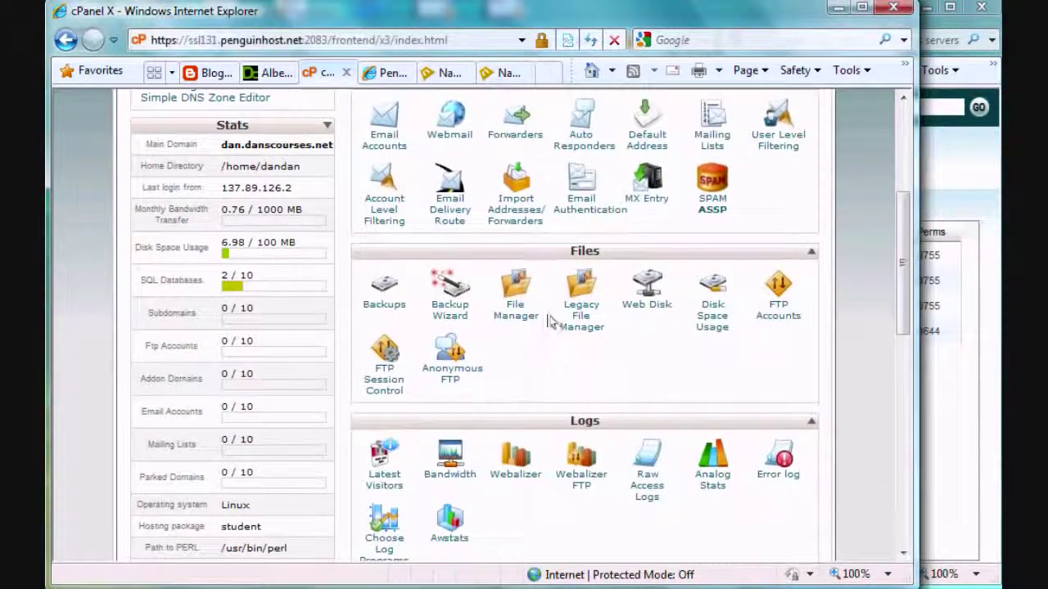
left_click(514, 305)
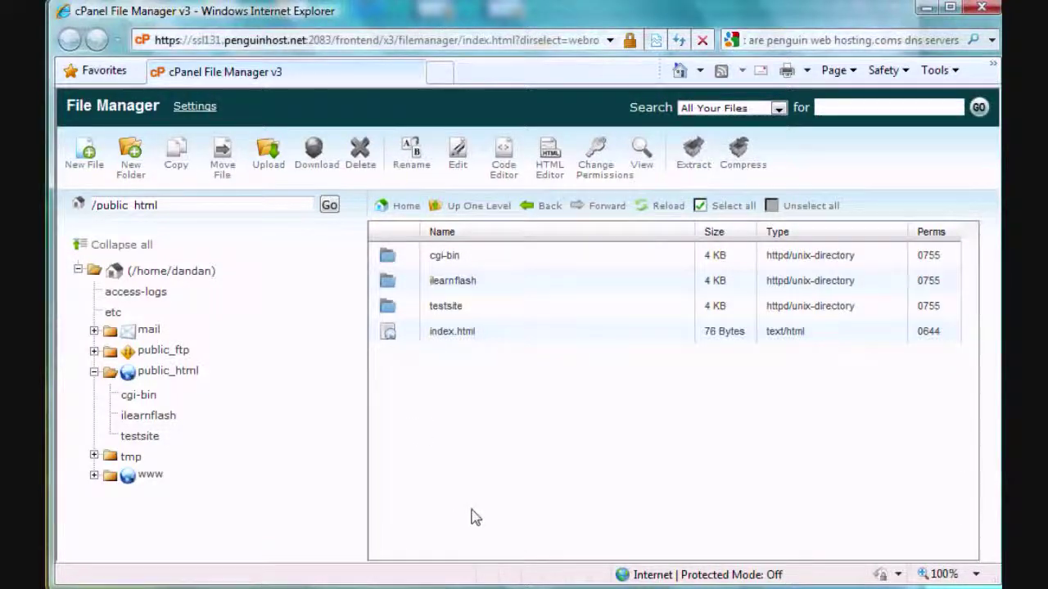
mouse_move(494, 586)
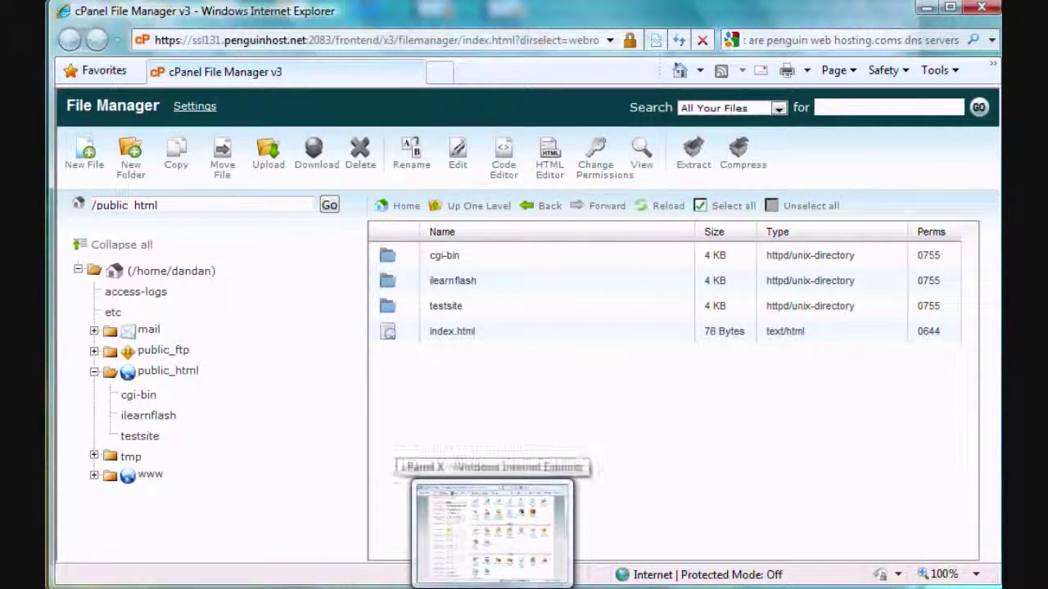
left_click(493, 532)
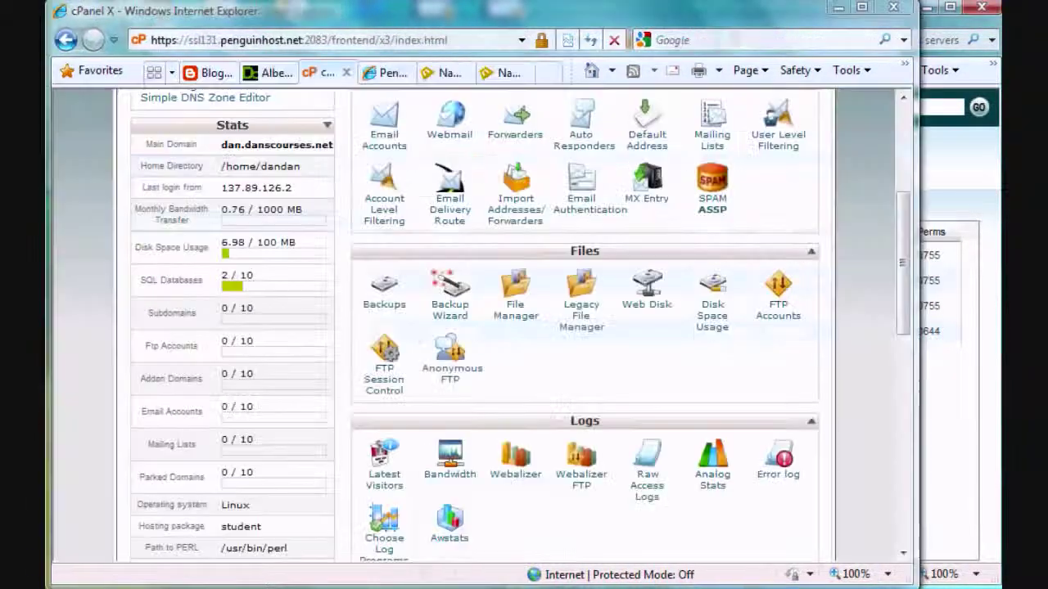
Point ilearnflash.com at Namecheap to the custom DNS servers dns1.penguinhost.net and dns2.penguinhost.net, and save the changes
left_click(446, 73)
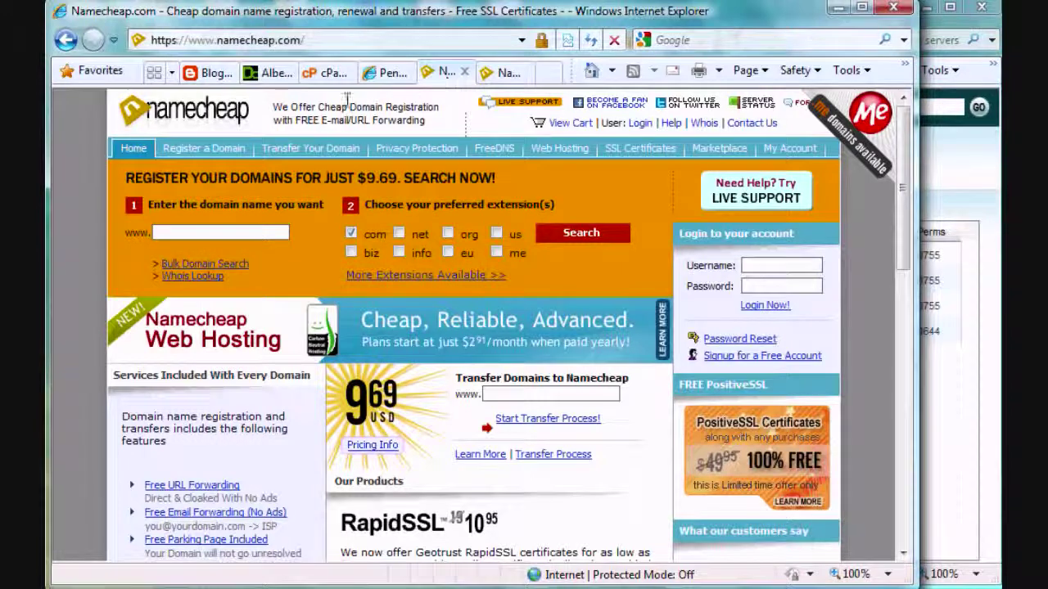
left_click(162, 232)
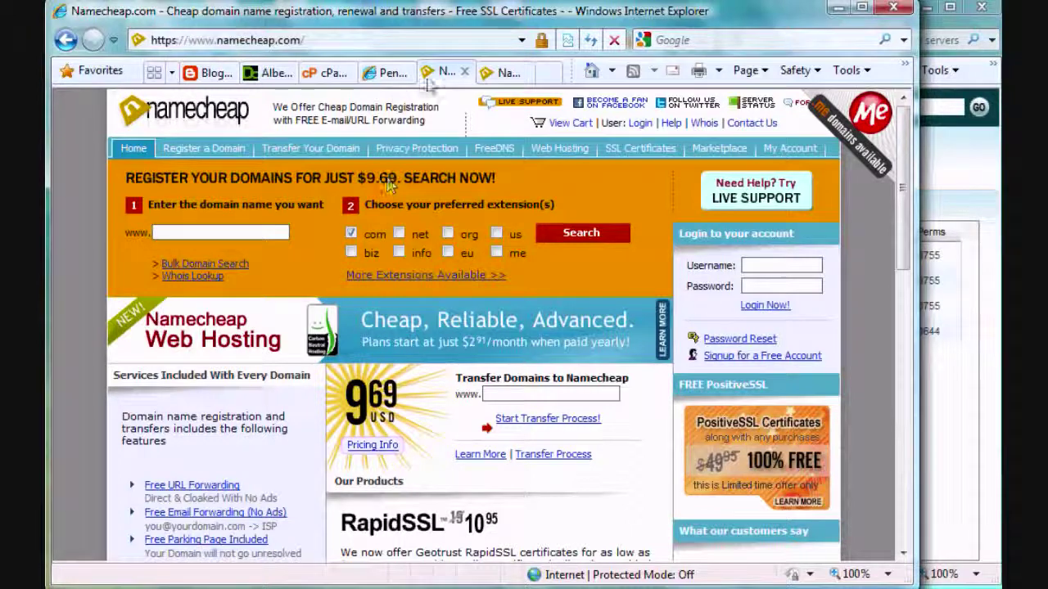
left_click(499, 73)
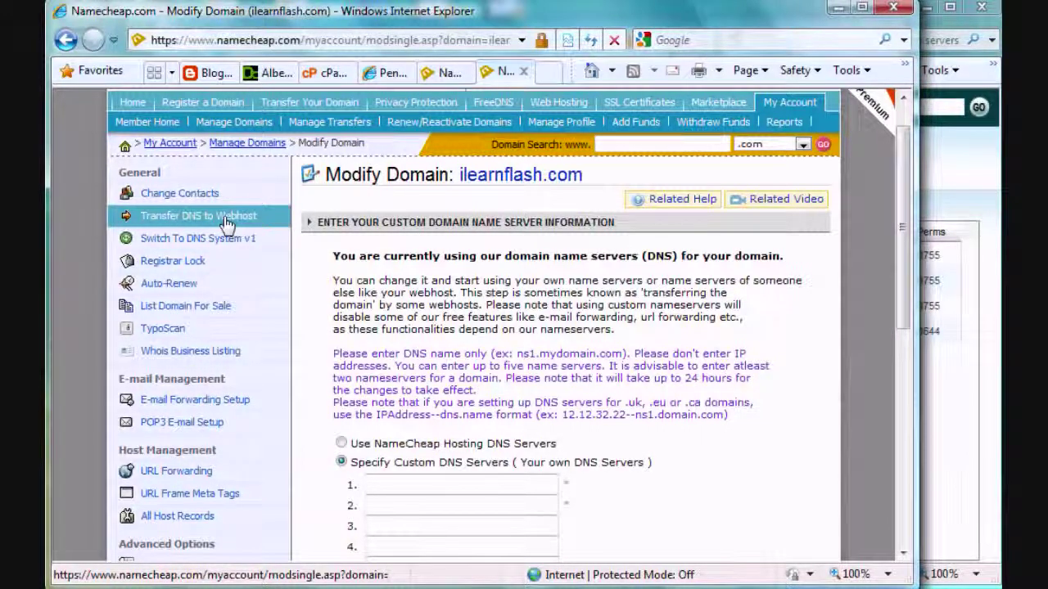
left_click_drag(226, 218, 347, 344)
left_click_drag(905, 227, 903, 281)
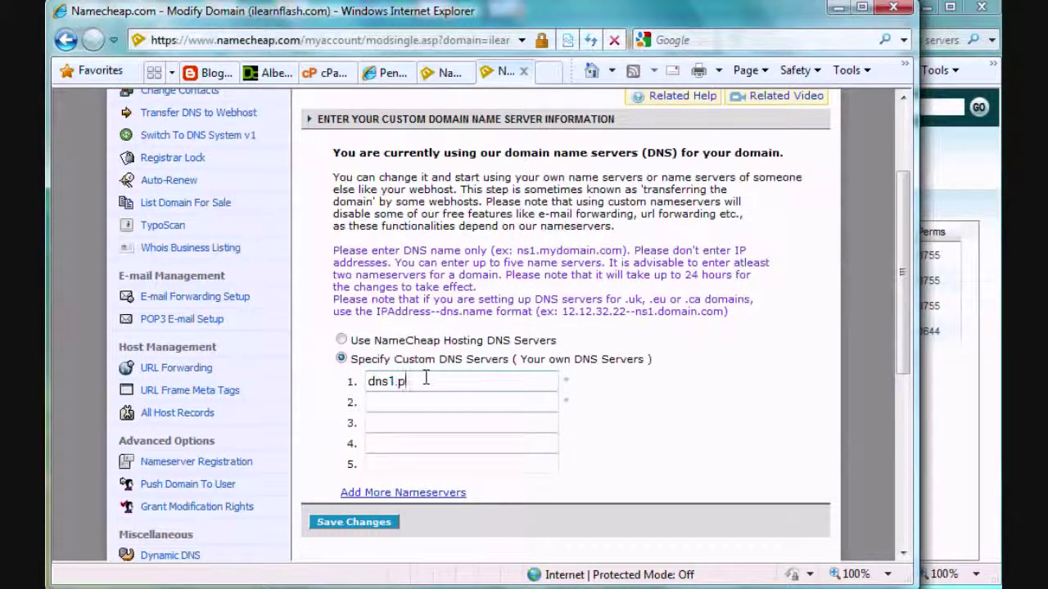
type("guinhost.net")
left_click(389, 400)
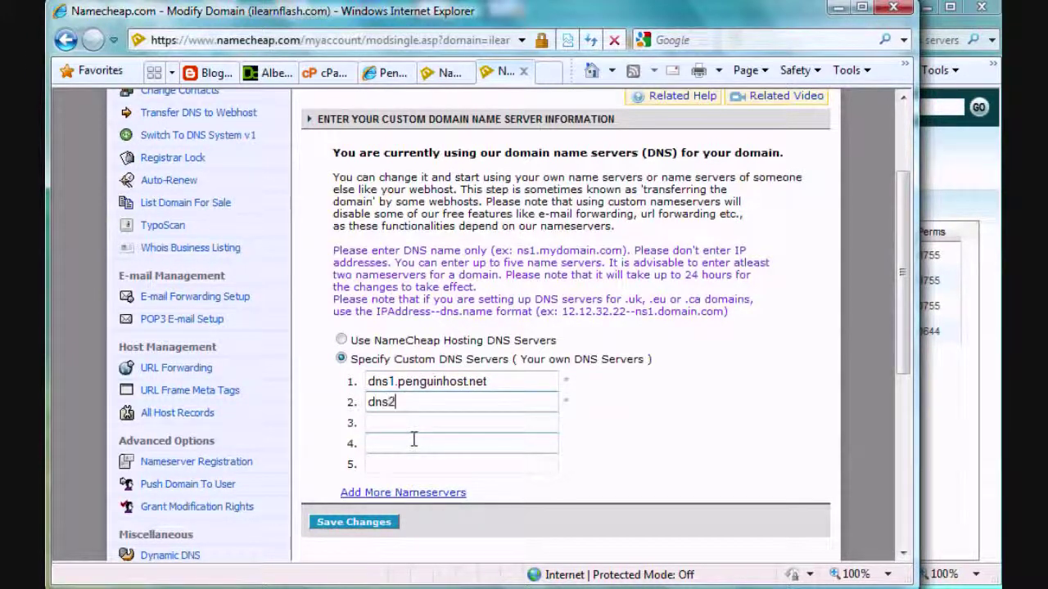
type("dns2.penguinhost.net")
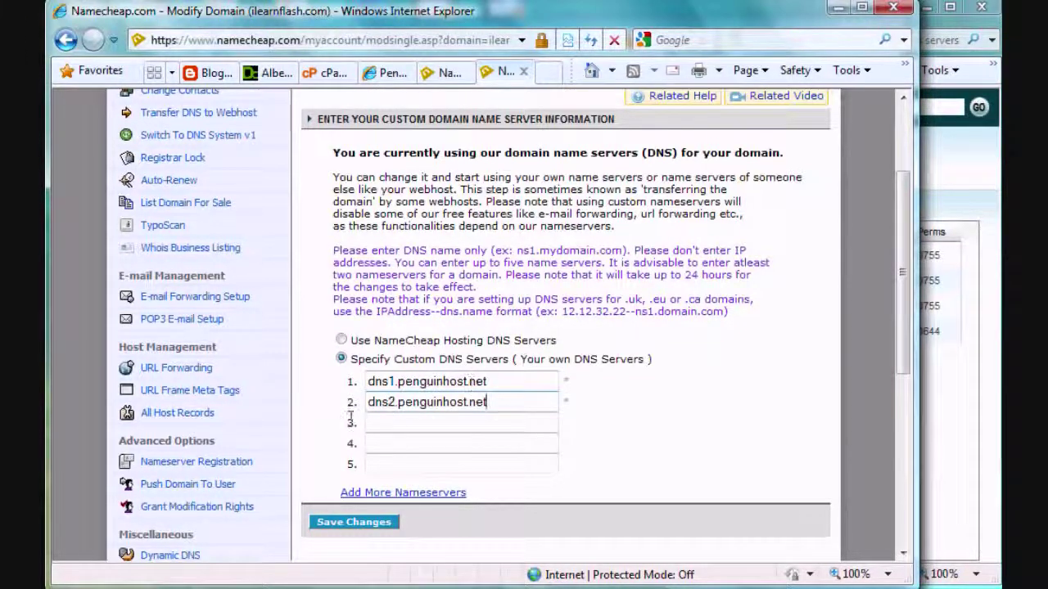
left_click(358, 526)
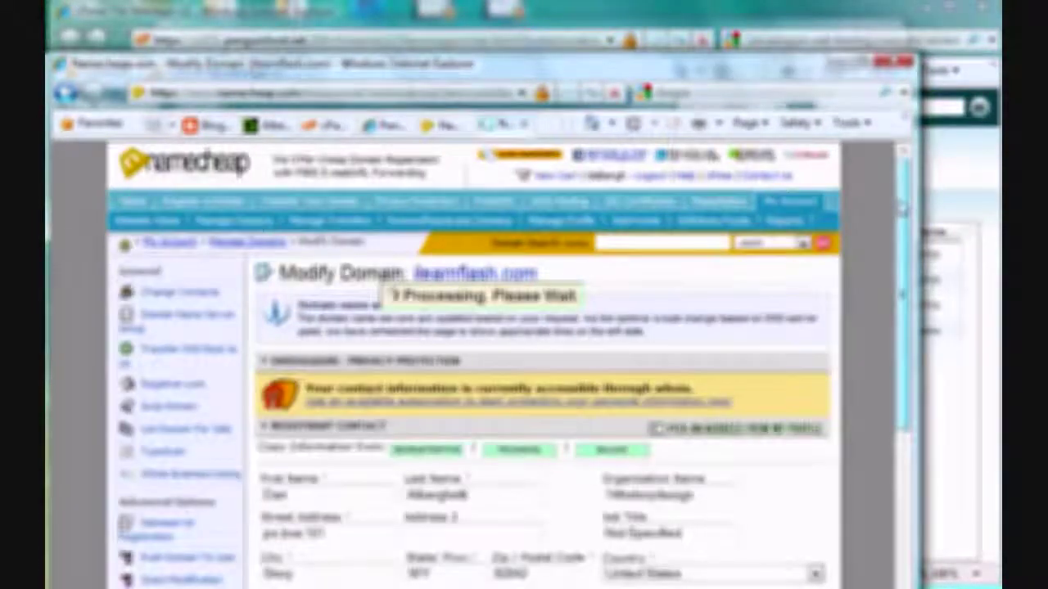
scroll(474, 368, "down", 3)
scroll(475, 369, "up", 2)
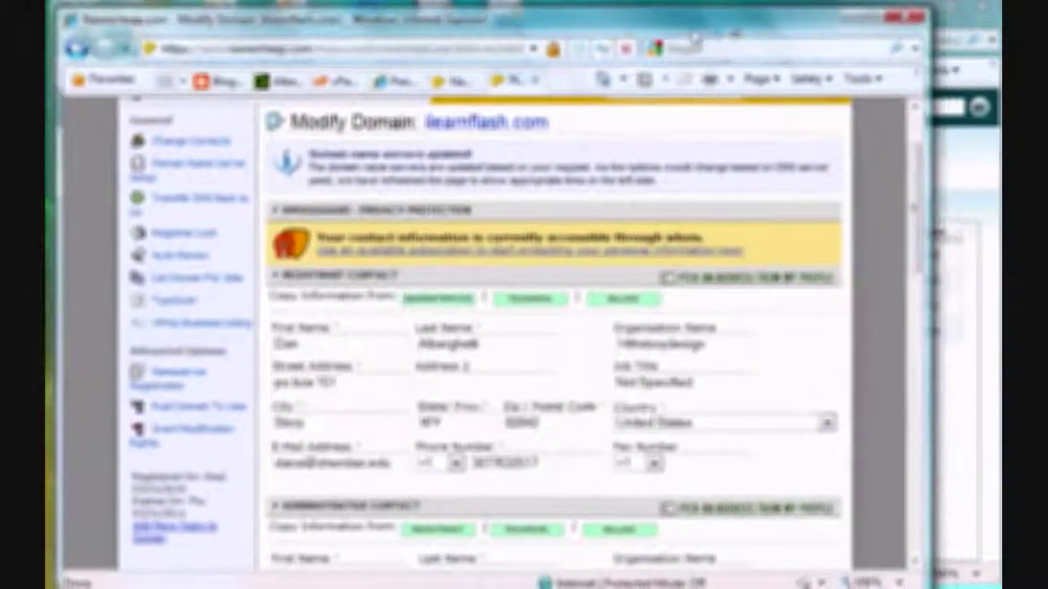
left_click(446, 80)
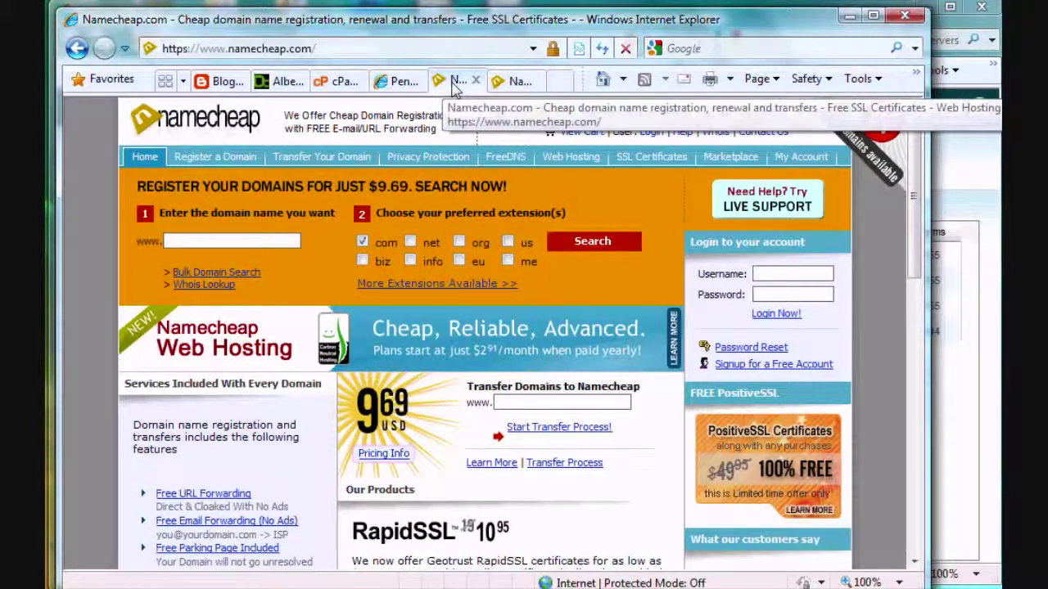
left_click(338, 83)
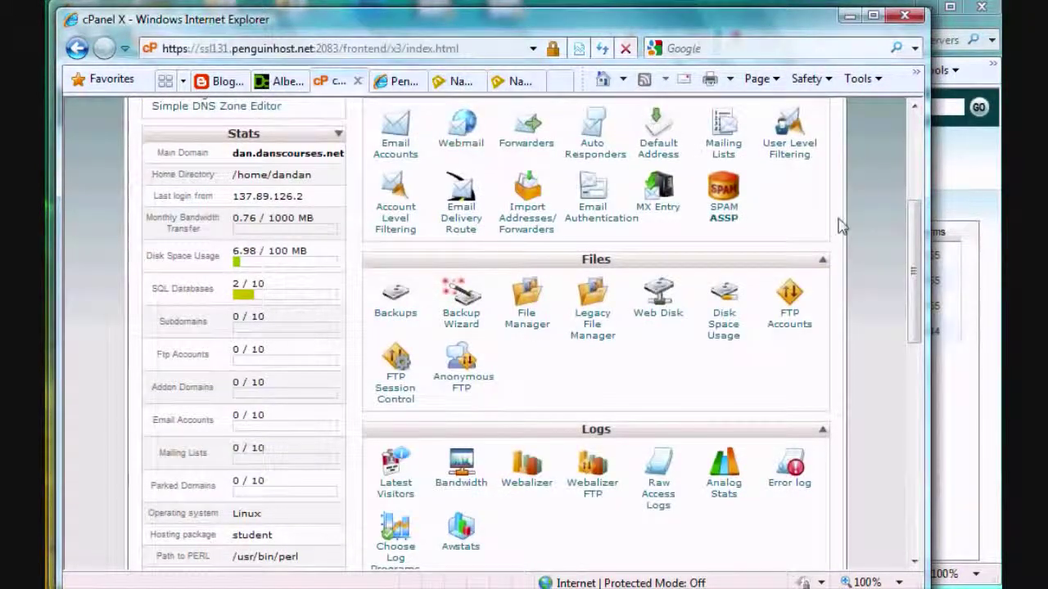
left_click_drag(915, 238, 915, 156)
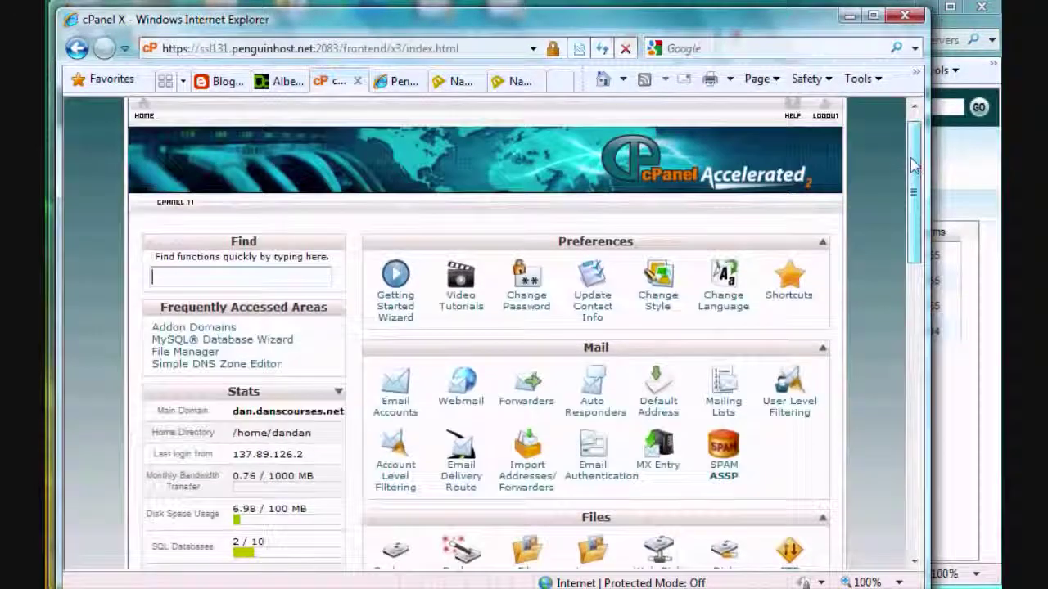
mouse_move(684, 30)
left_mouse_down()
mouse_move(689, 20)
mouse_move(680, 22)
left_mouse_up()
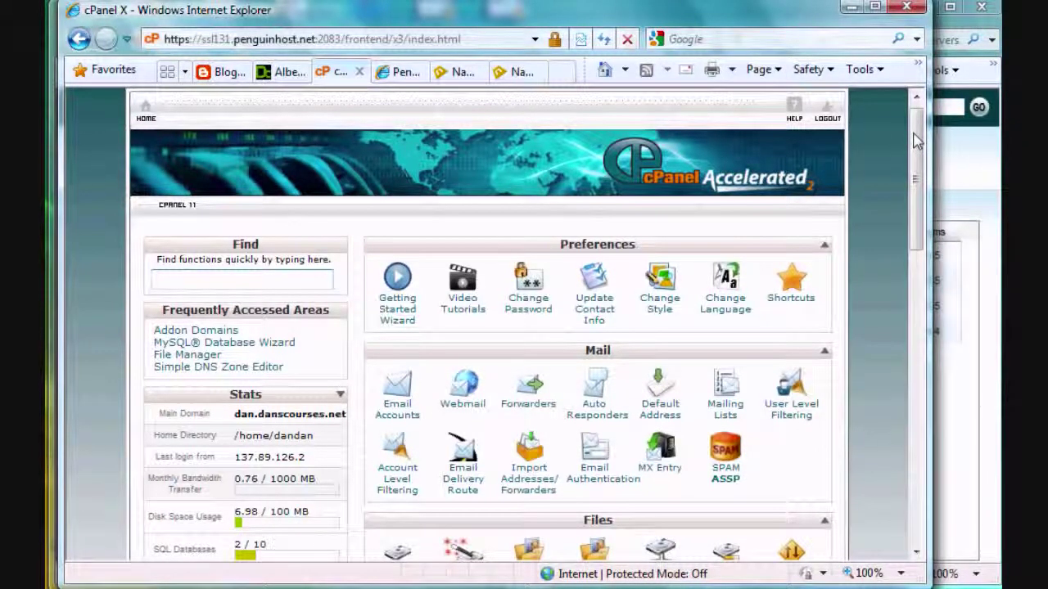
mouse_move(917, 141)
left_mouse_down()
mouse_move(920, 245)
mouse_move(927, 138)
left_mouse_up()
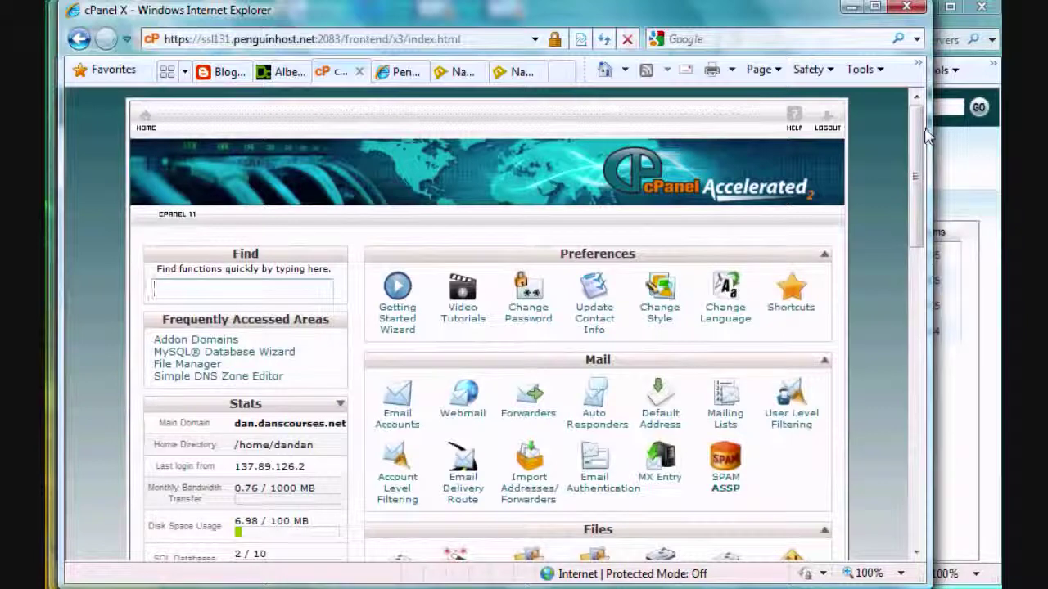
left_click(460, 72)
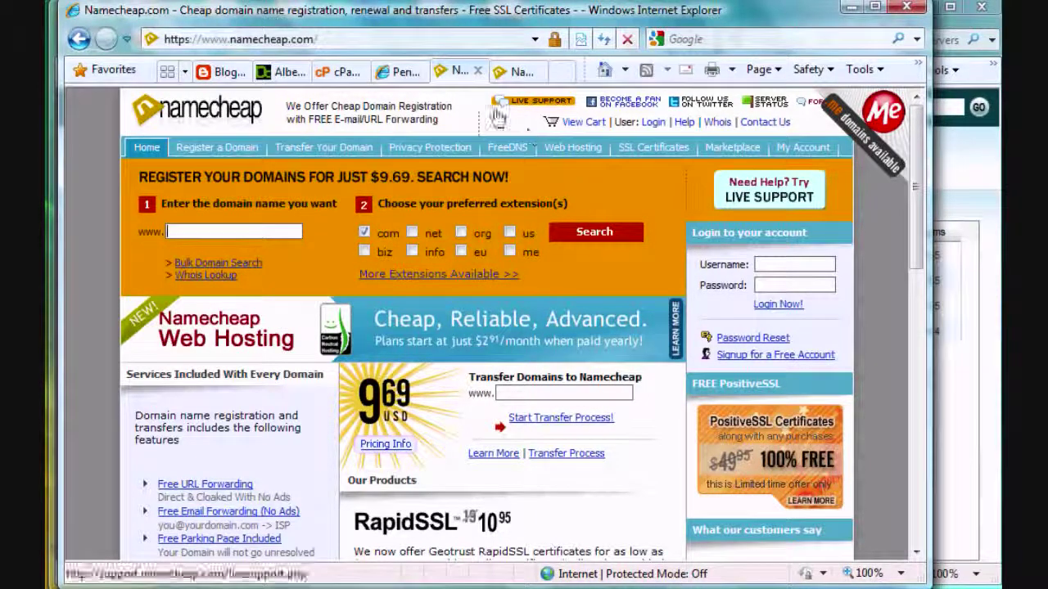
In cPanel's Addon Domains, enter ilearnflash.com as the new domain name, with ilearnflash as username and public_html/ilearnflash as document root
left_click(334, 72)
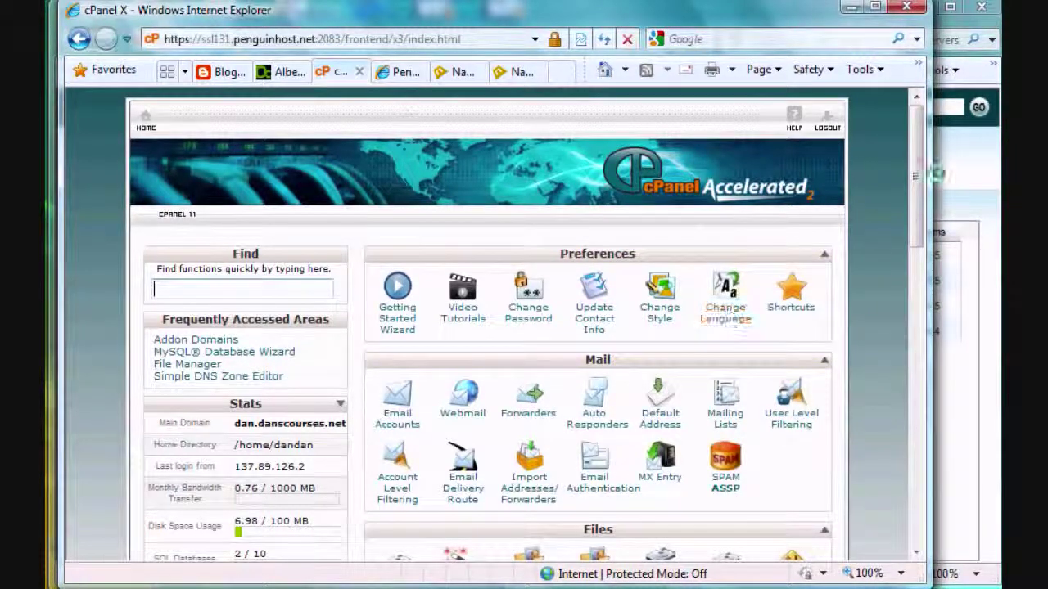
left_click_drag(920, 174, 896, 397)
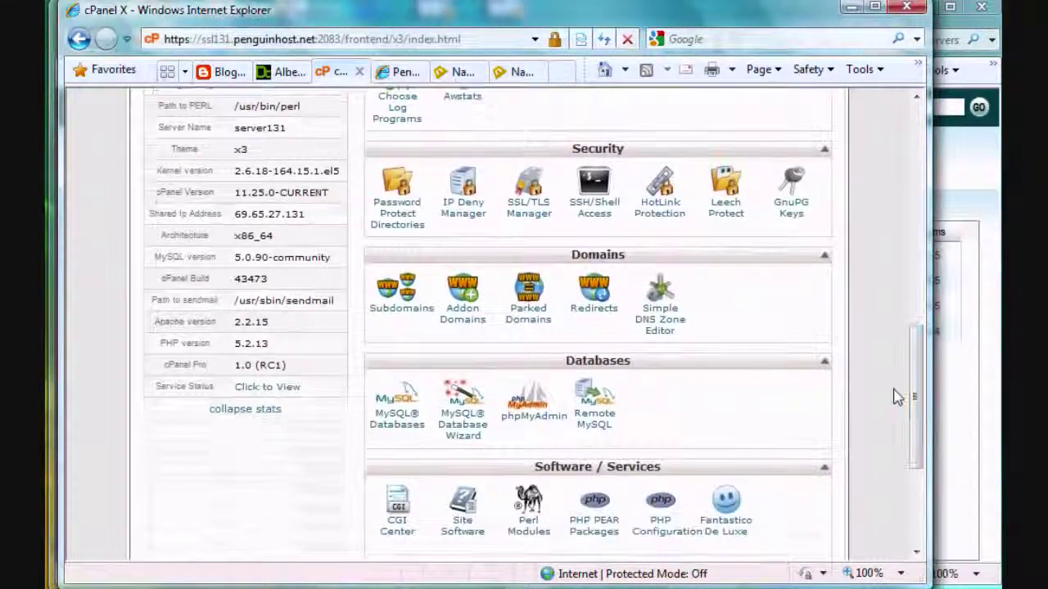
left_click(462, 322)
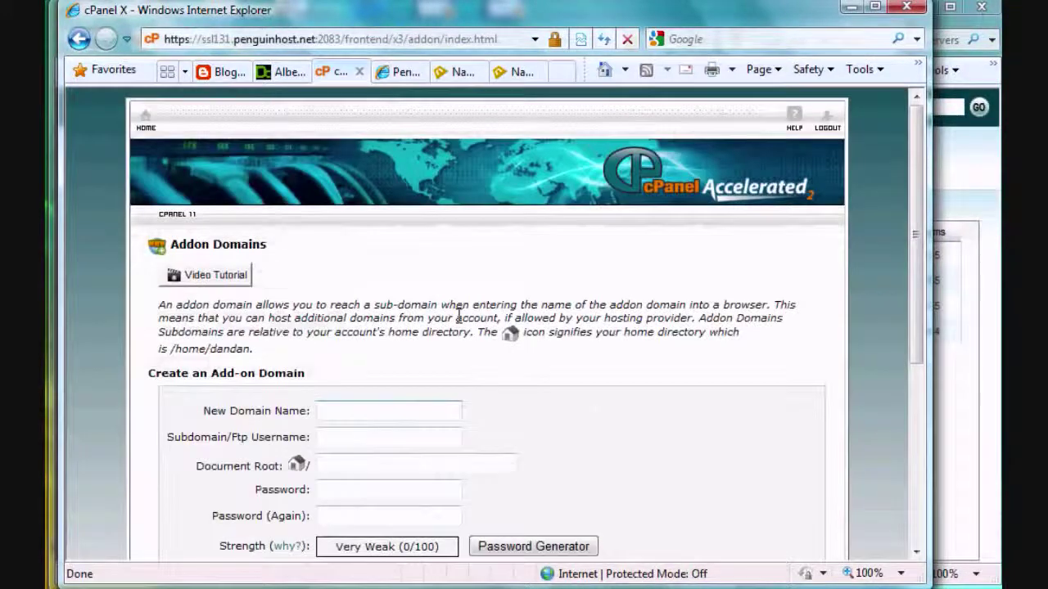
left_click_drag(916, 174, 916, 229)
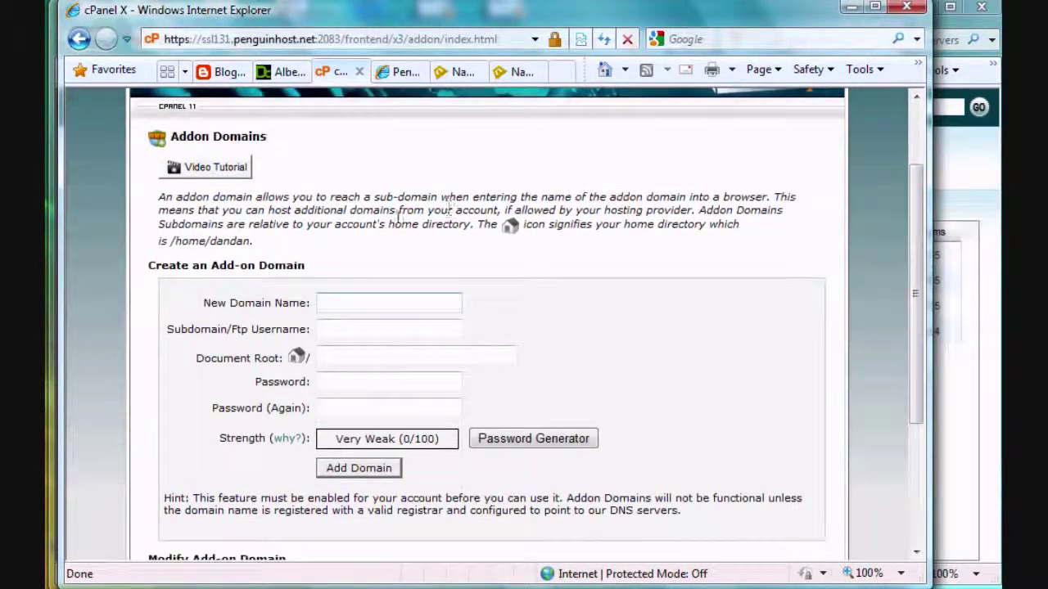
type("ilearn")
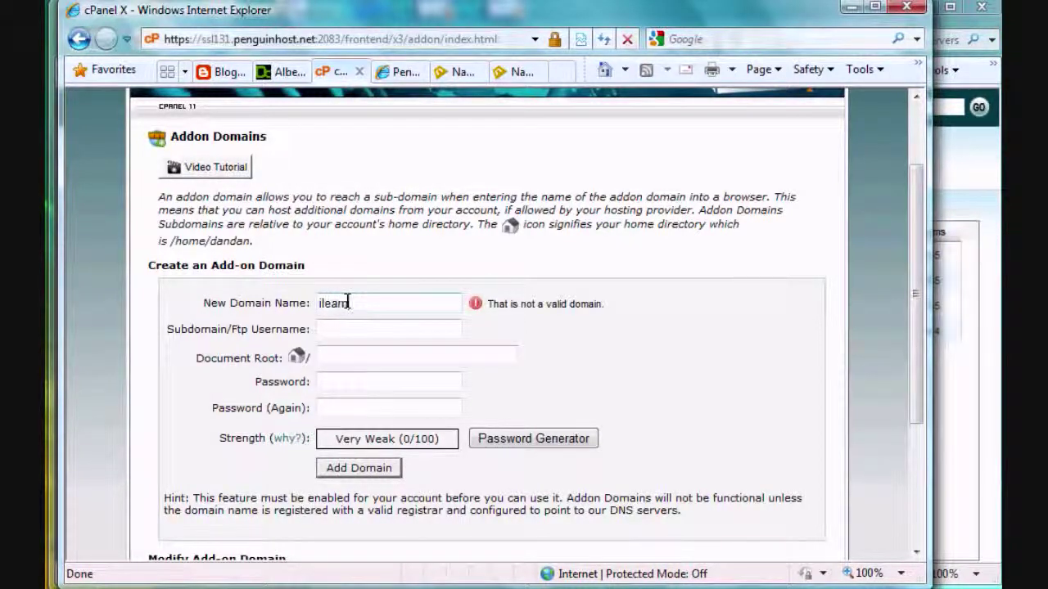
type("flash.com")
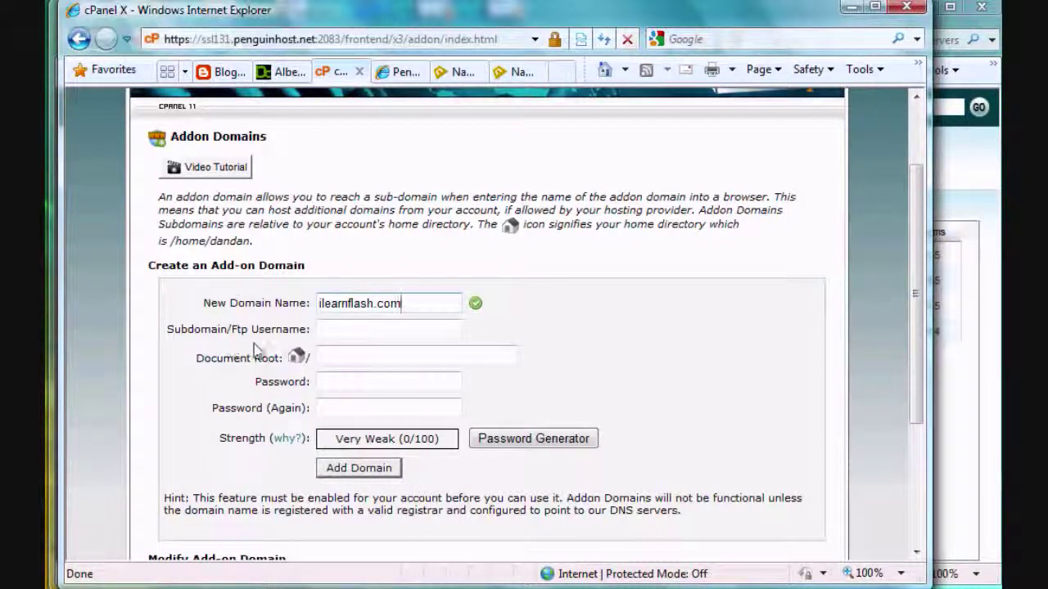
left_click(361, 332)
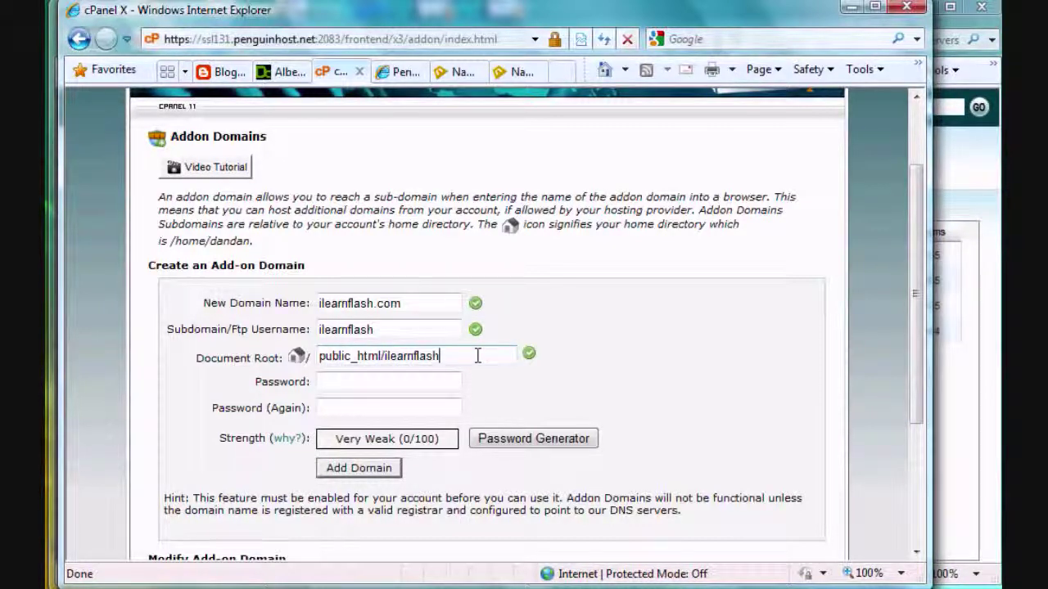
Enter the add-on domain's password and repeat it in the confirmation field
left_click(321, 407)
left_click(328, 381)
type("••••••••")
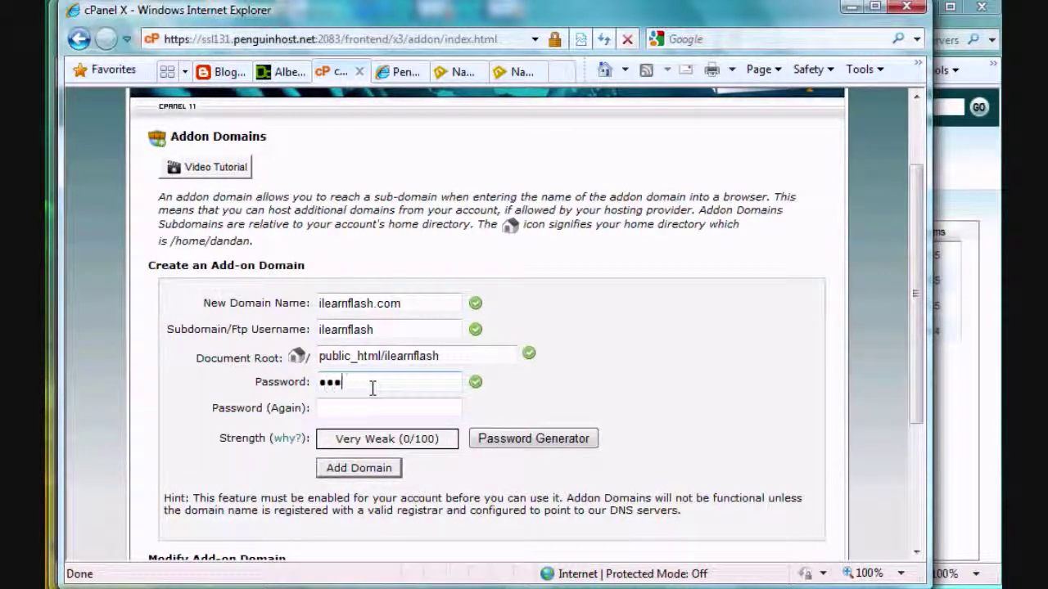
left_click(354, 408)
type("••••••••")
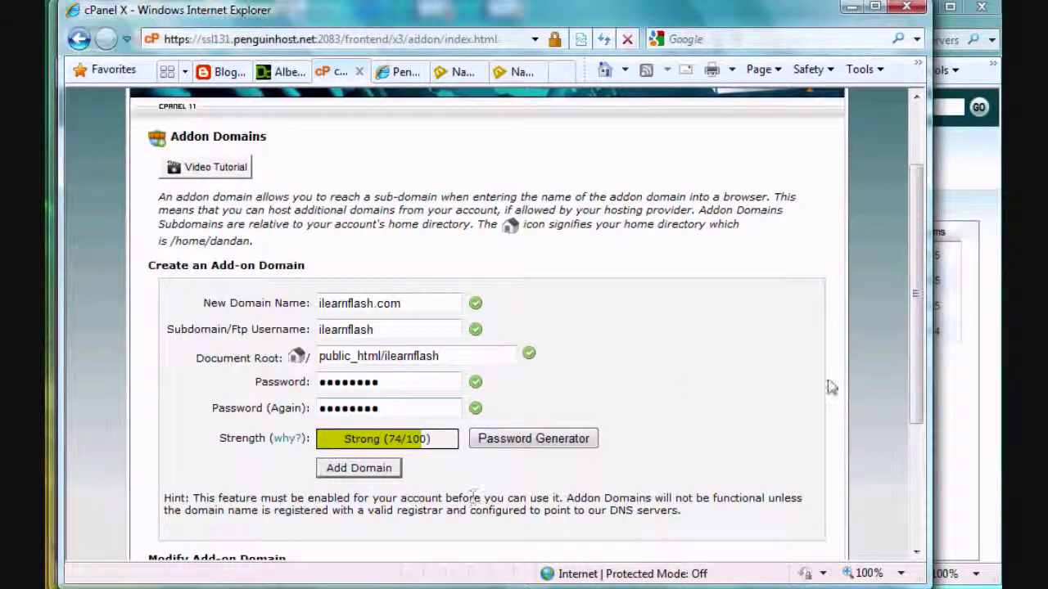
left_click_drag(915, 316, 917, 354)
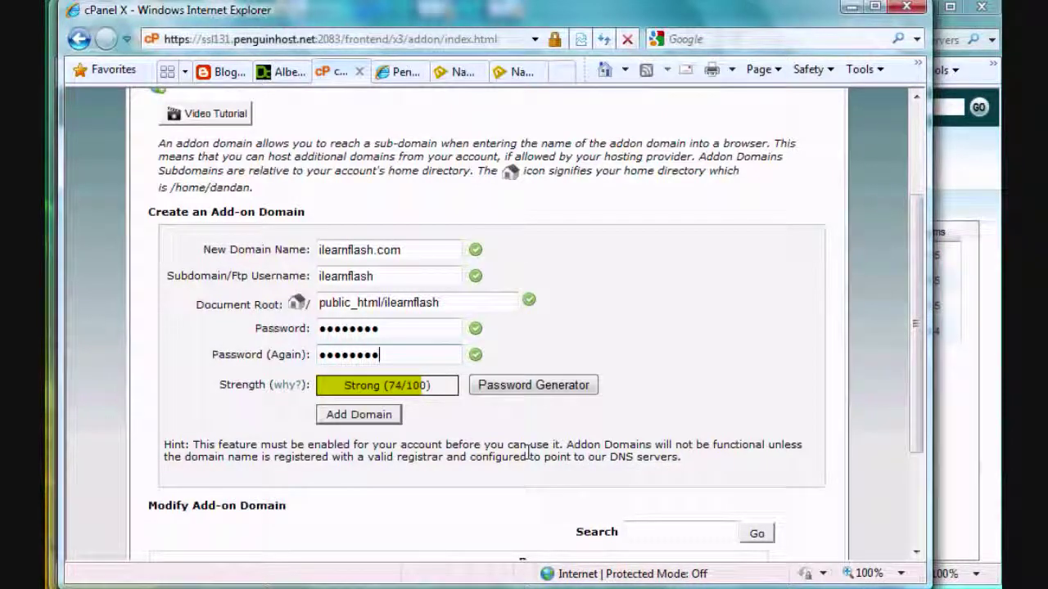
left_click(381, 419)
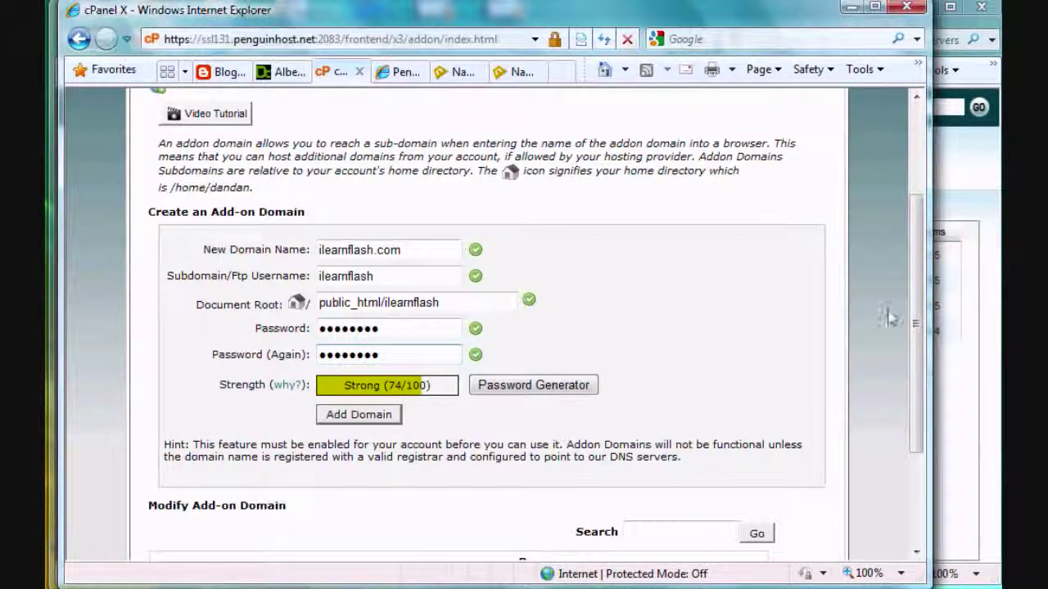
left_click_drag(917, 335, 917, 326)
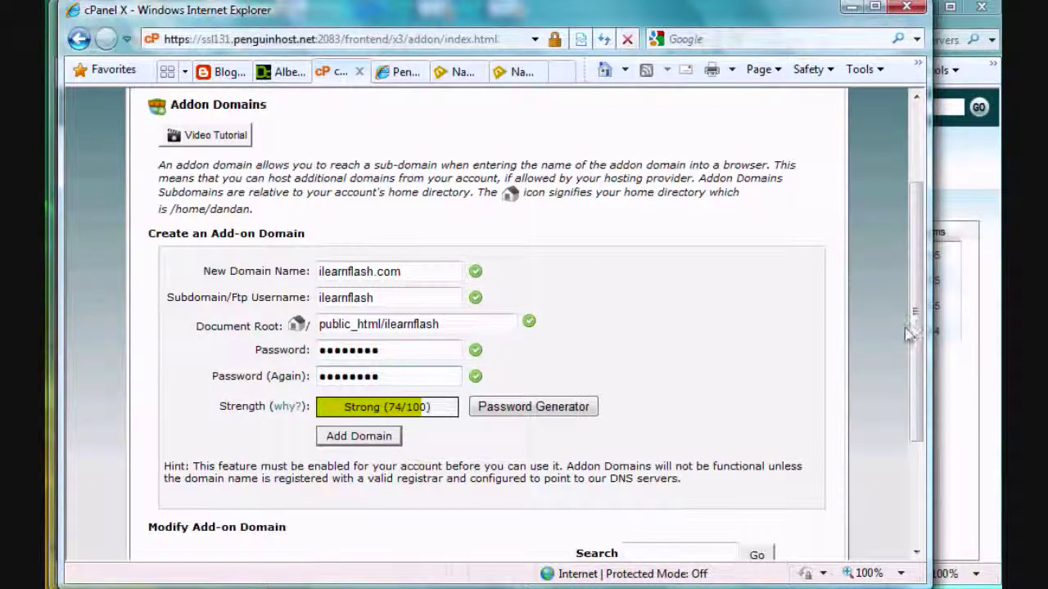
left_click_drag(917, 327, 900, 293)
scroll(900, 293, "down", 1)
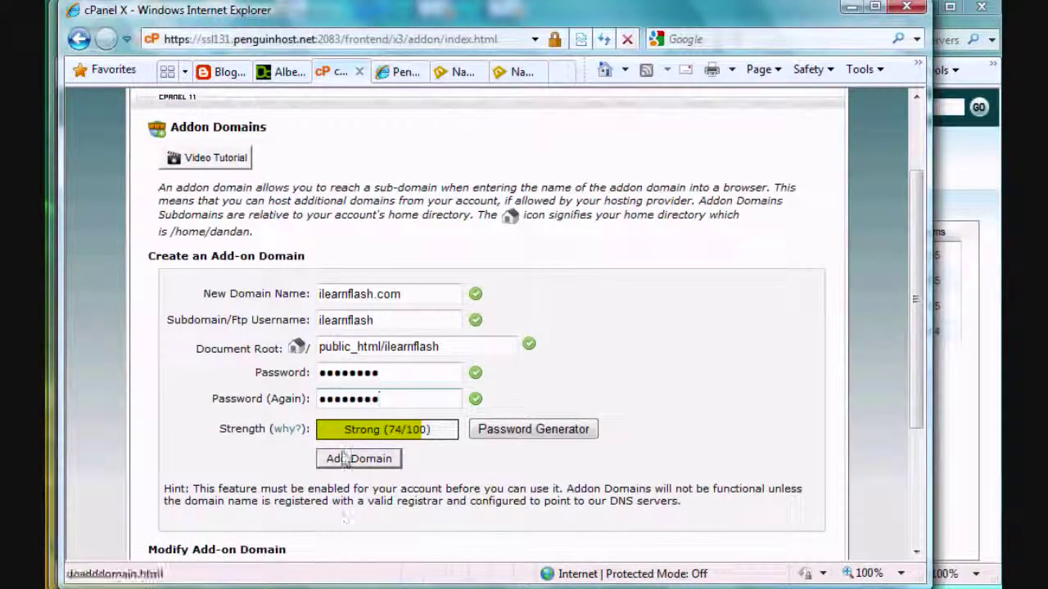
Create the ilearnflash.com add-on domain and go back to the Addon Domains page
left_click(388, 460)
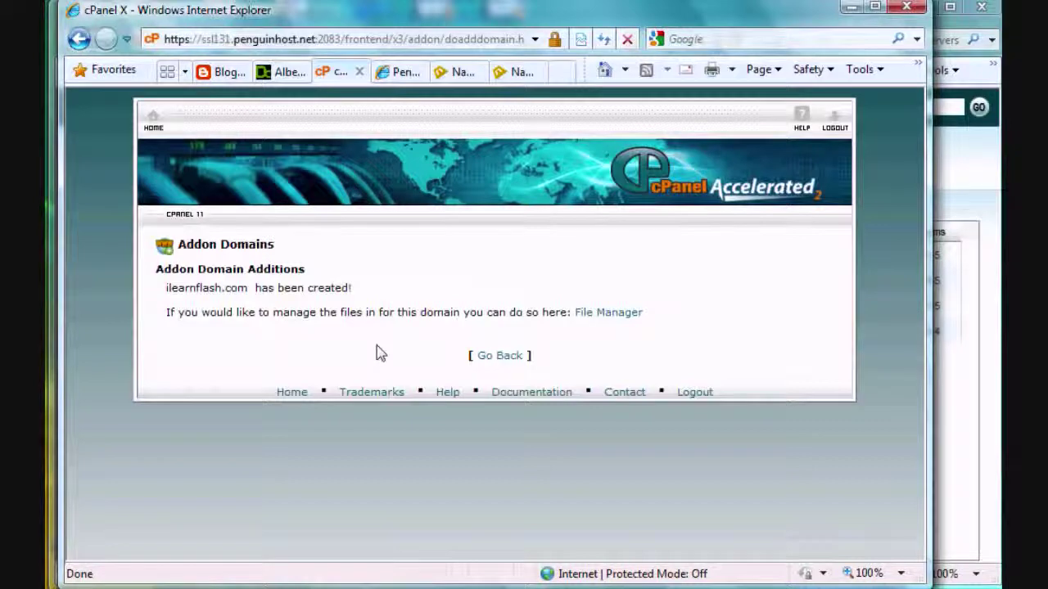
left_click(503, 356)
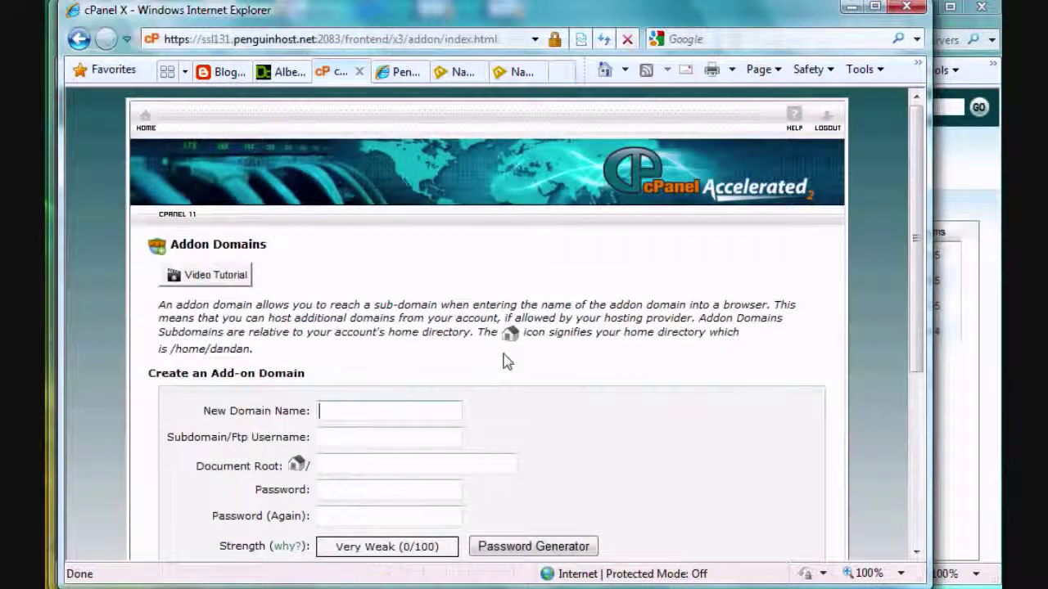
left_click_drag(916, 252, 917, 299)
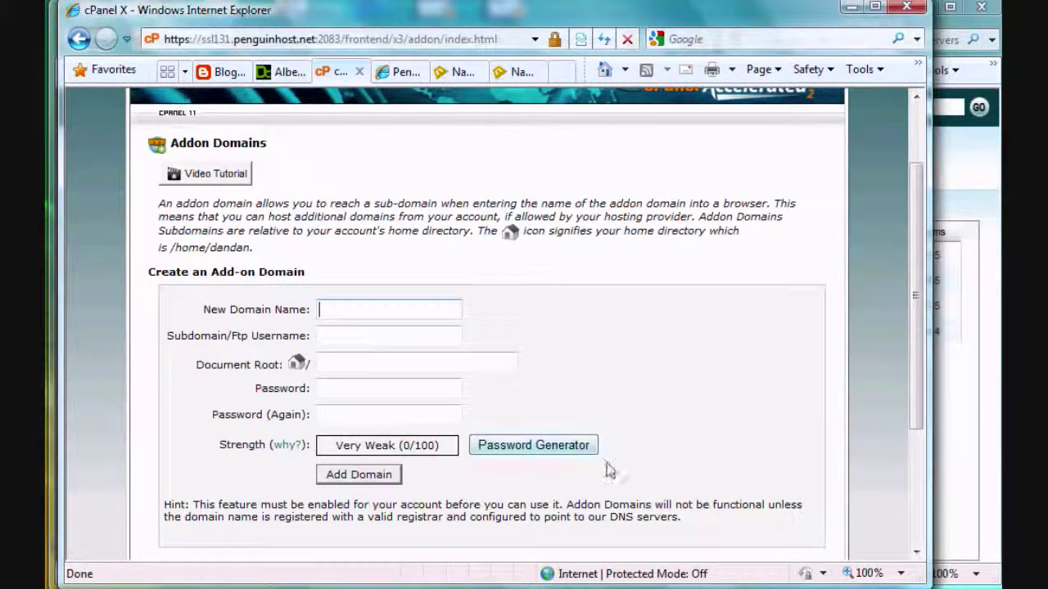
In File Manager, open the ilearnflash folder inside public_html and open its upload page, declining to restrict it to securely delivered content
left_click(631, 578)
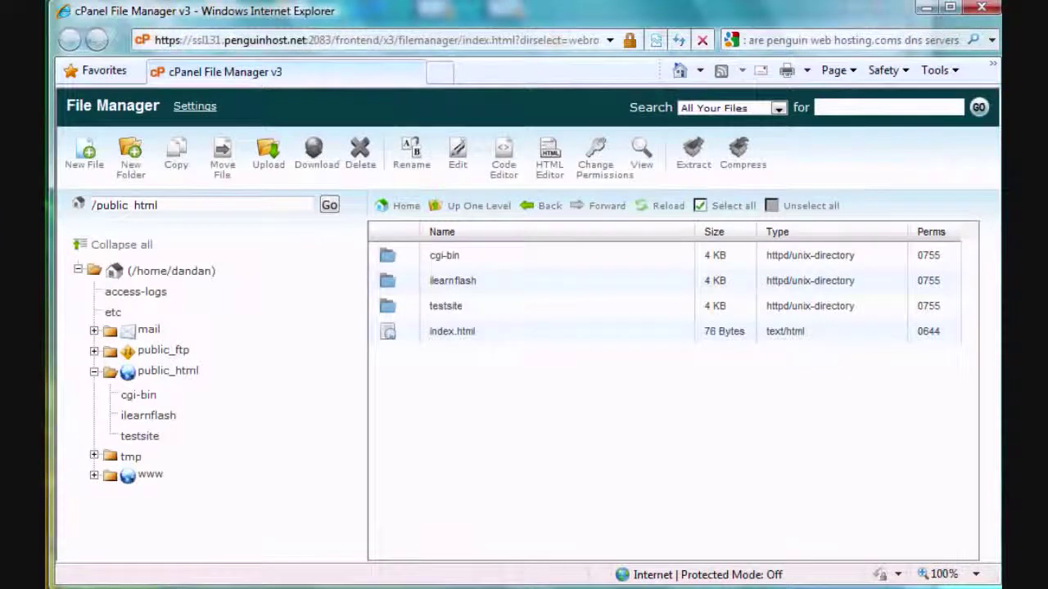
double_click(387, 291)
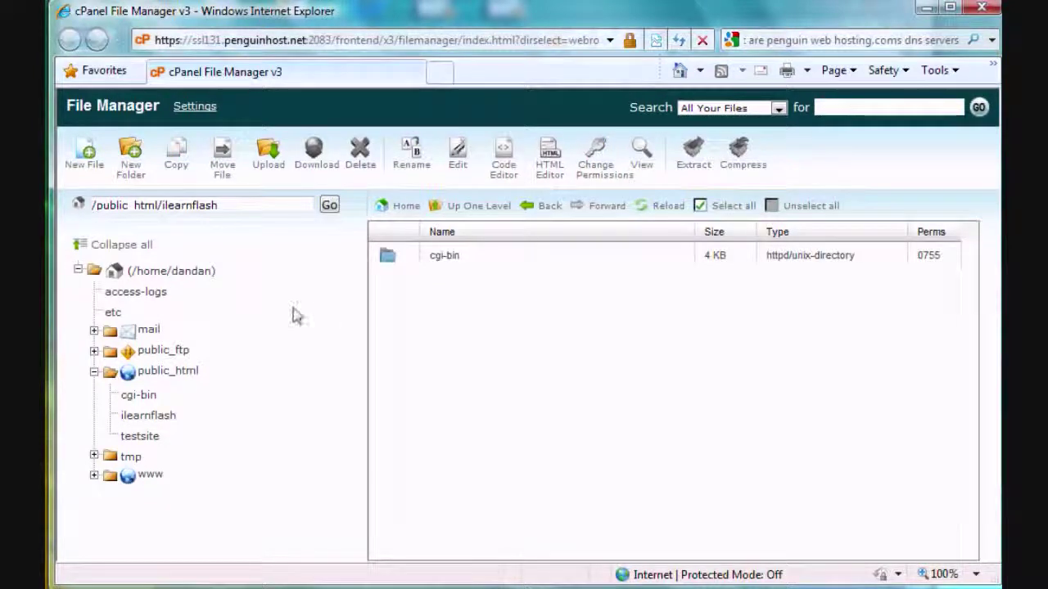
left_click(270, 163)
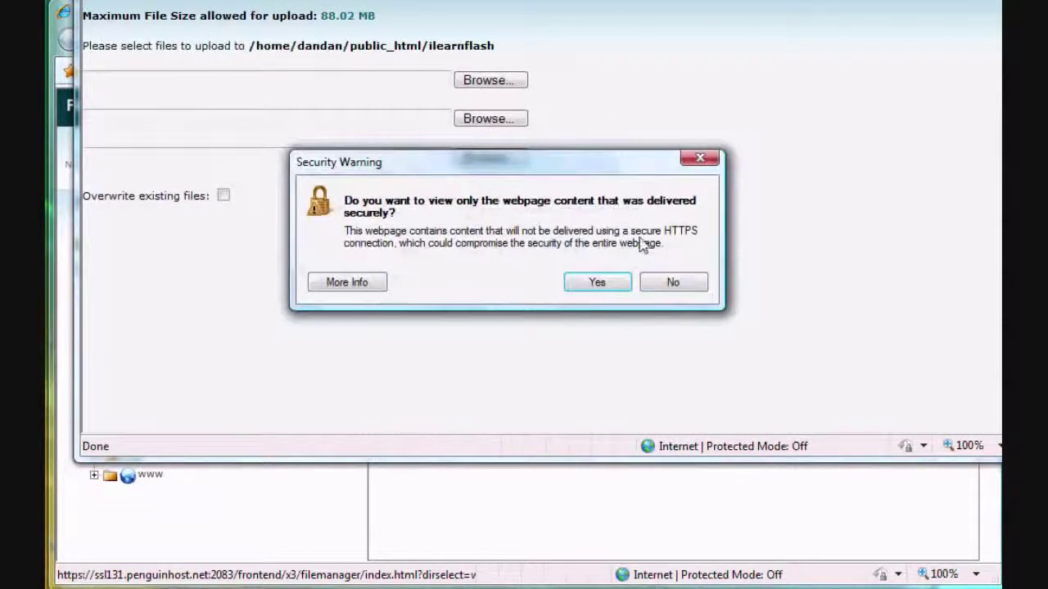
left_click(672, 282)
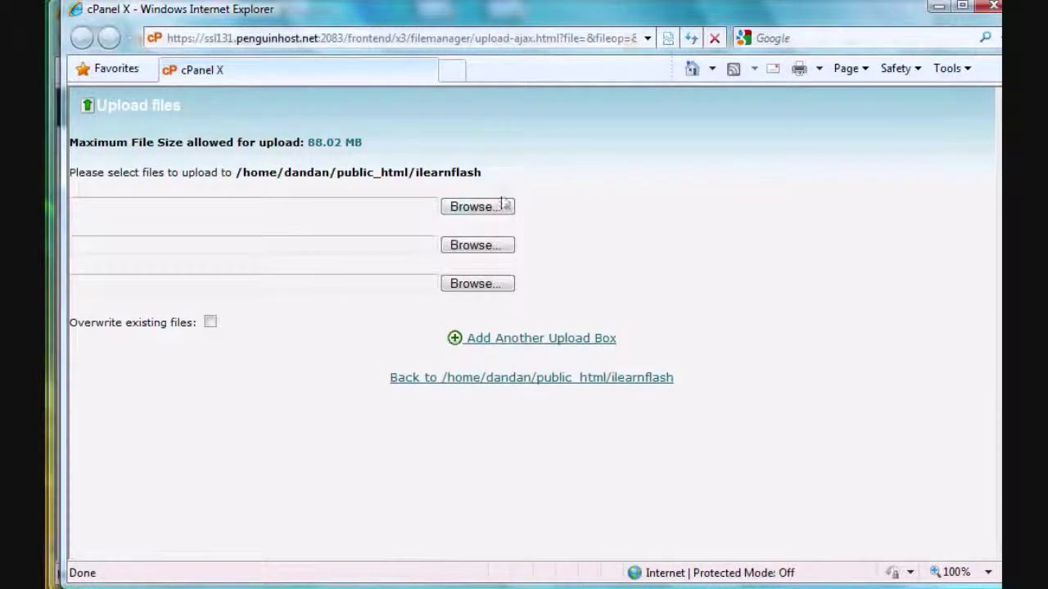
Upload index.html from the Desktop to public_html/ilearnflash, close the upload window and reload the folder's file list
left_click(493, 205)
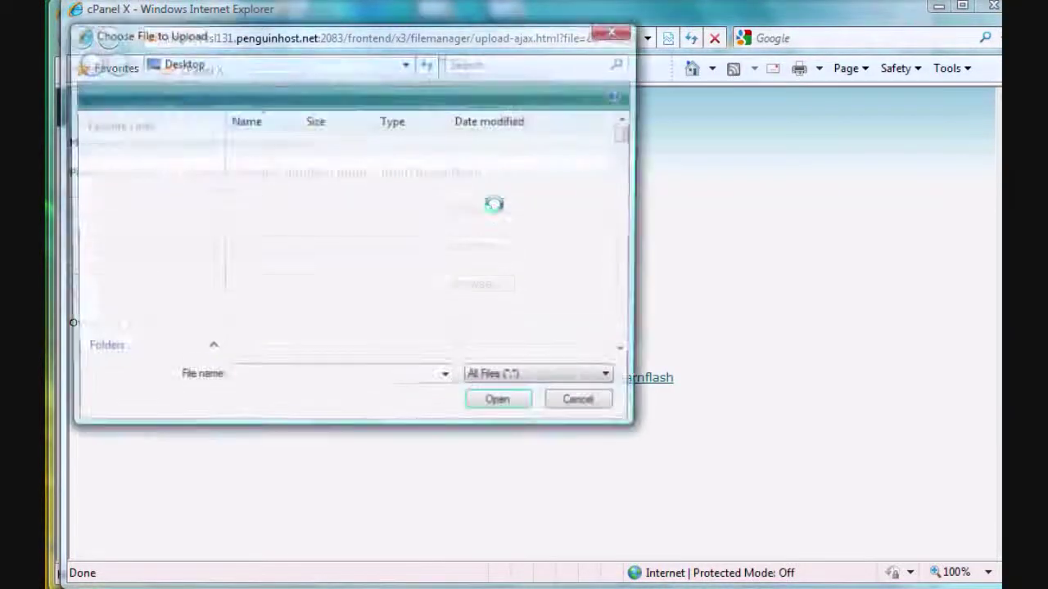
left_click_drag(620, 141, 646, 222)
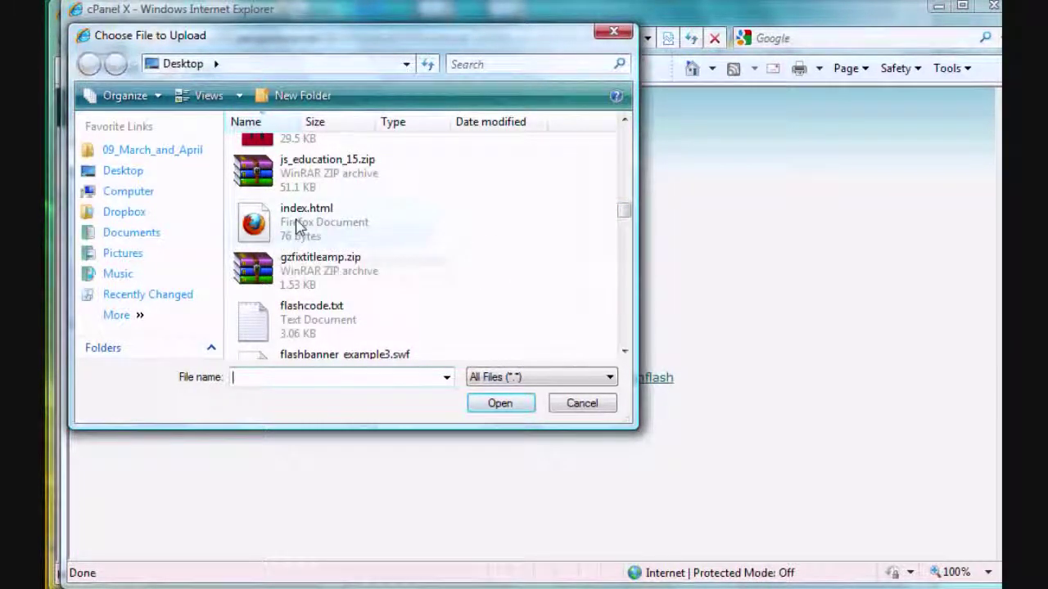
double_click(297, 224)
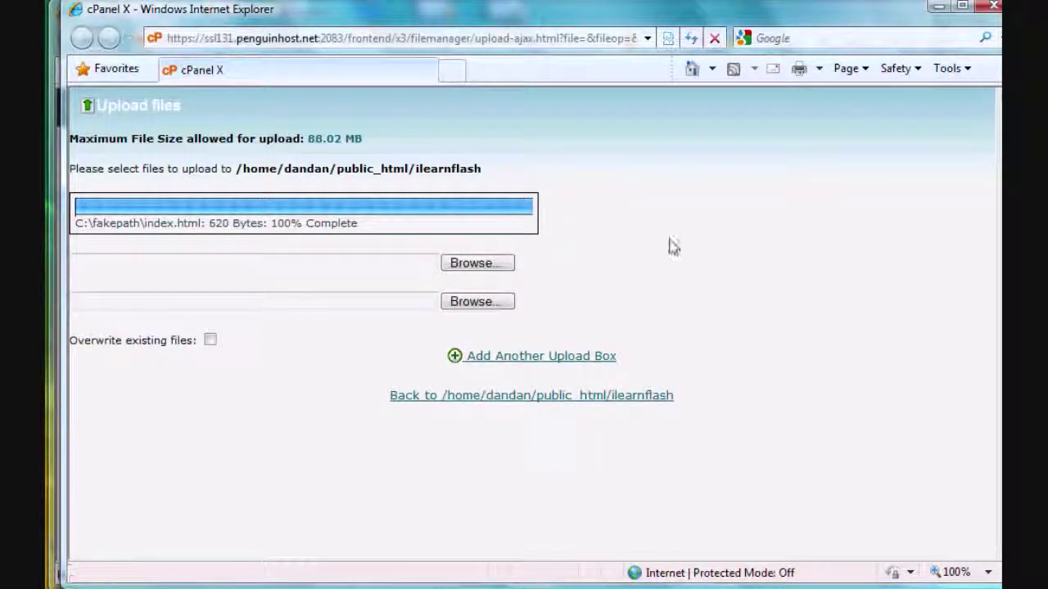
left_click(993, 9)
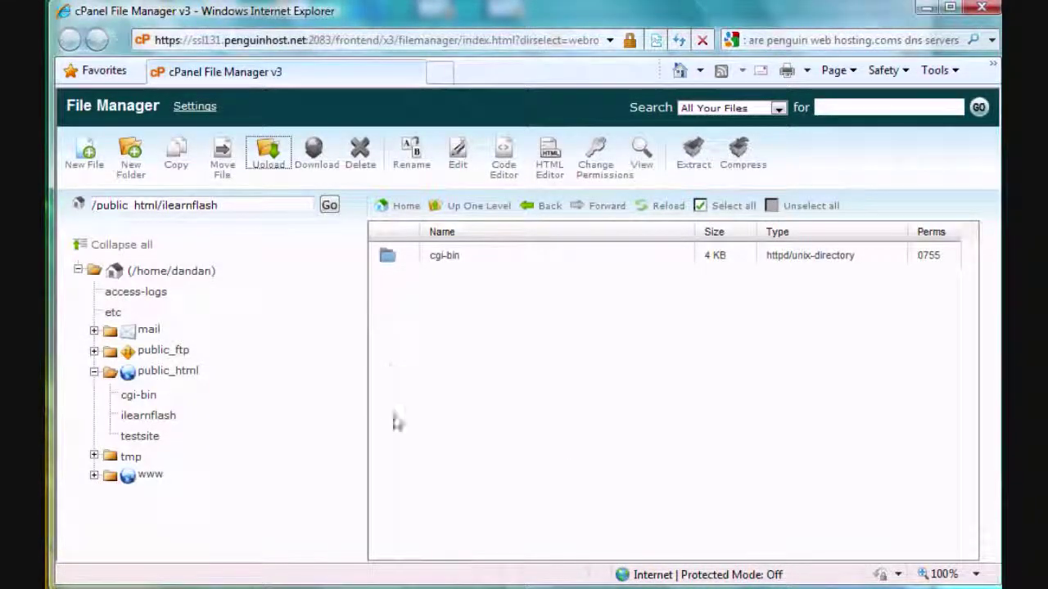
left_click(669, 206)
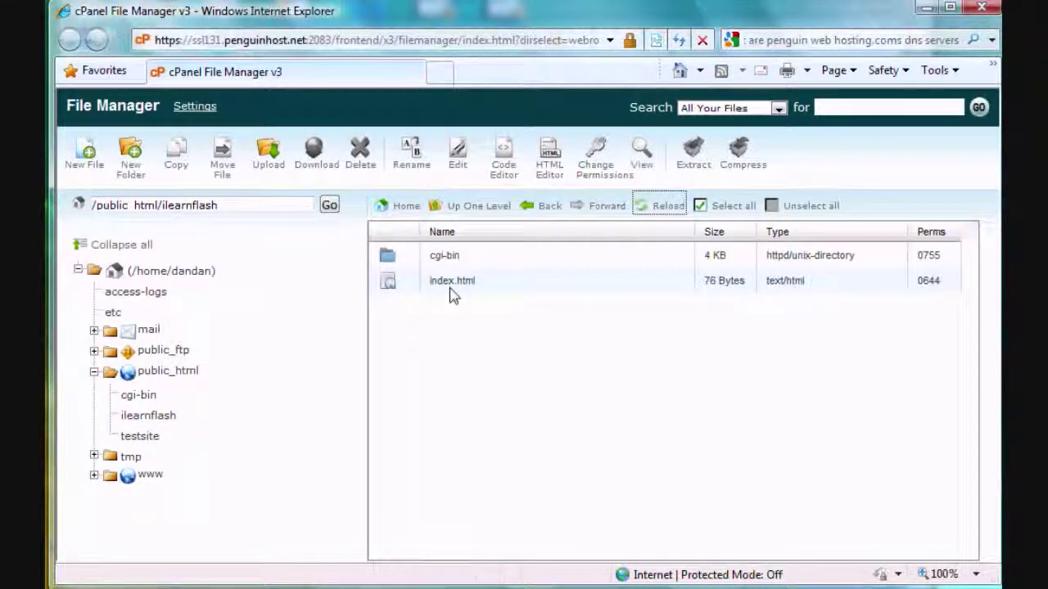
Open ilearnflash.com in a new browser tab to check the uploaded page
left_click(438, 72)
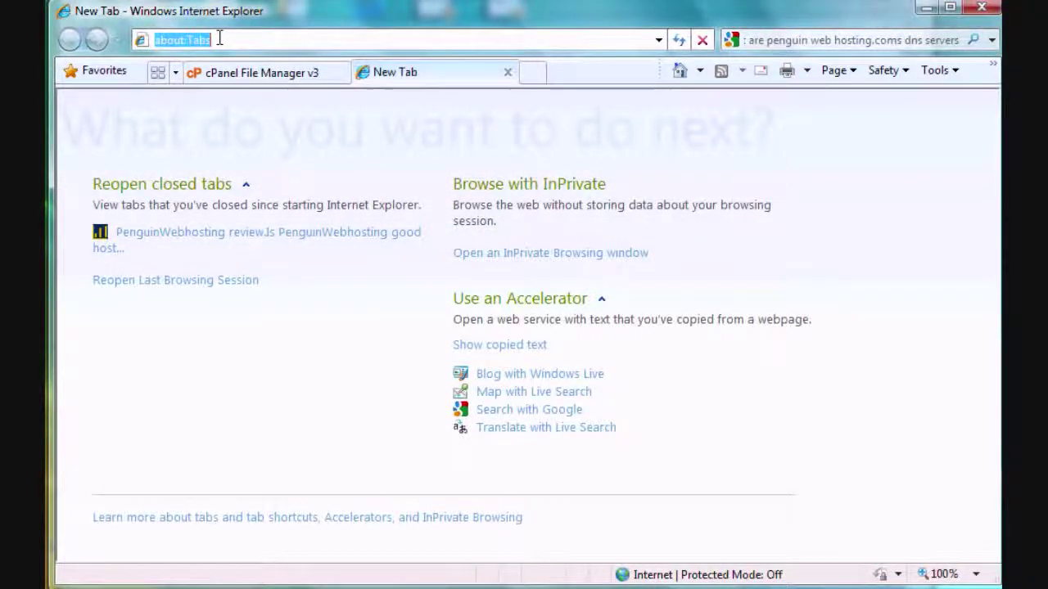
type("ilearn")
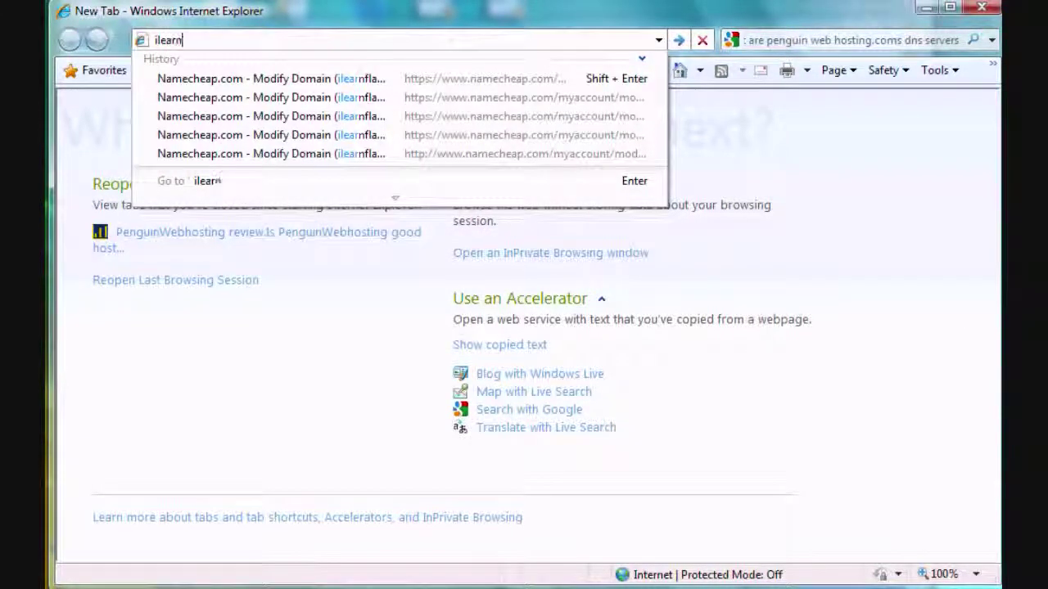
type("flash")
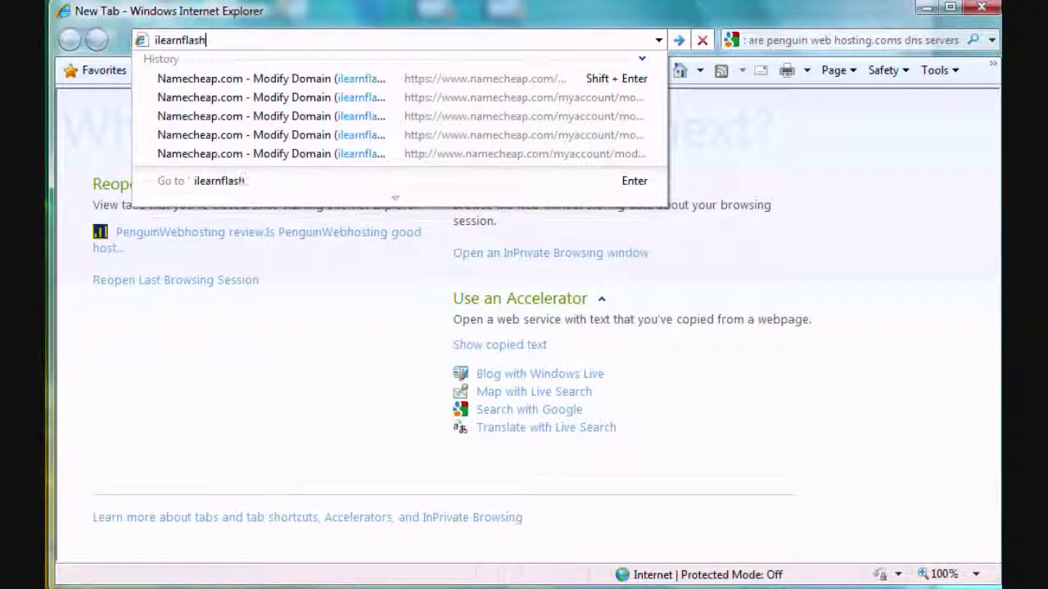
type(".com")
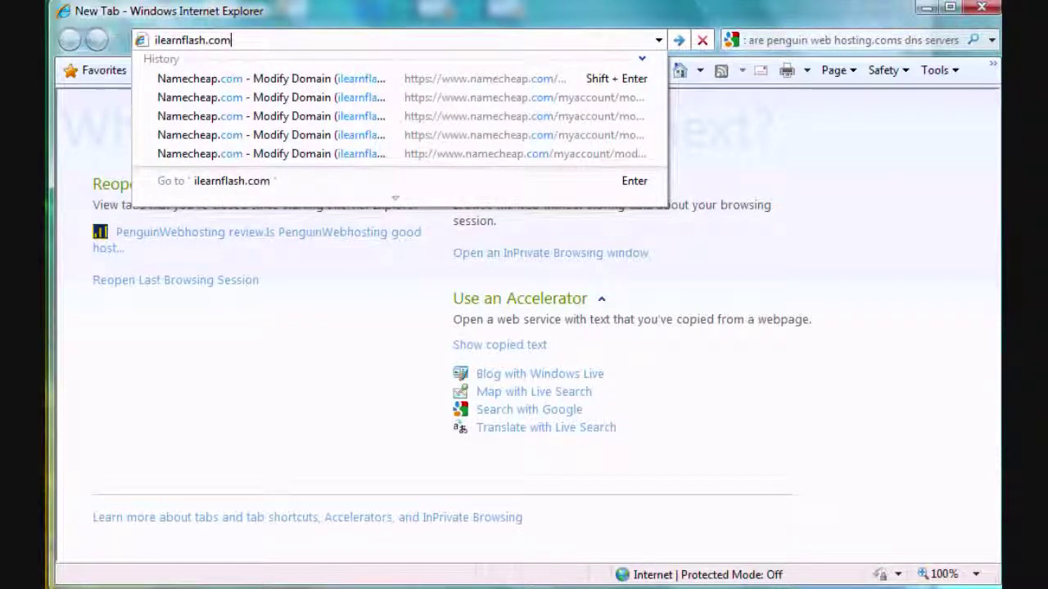
key("Return")
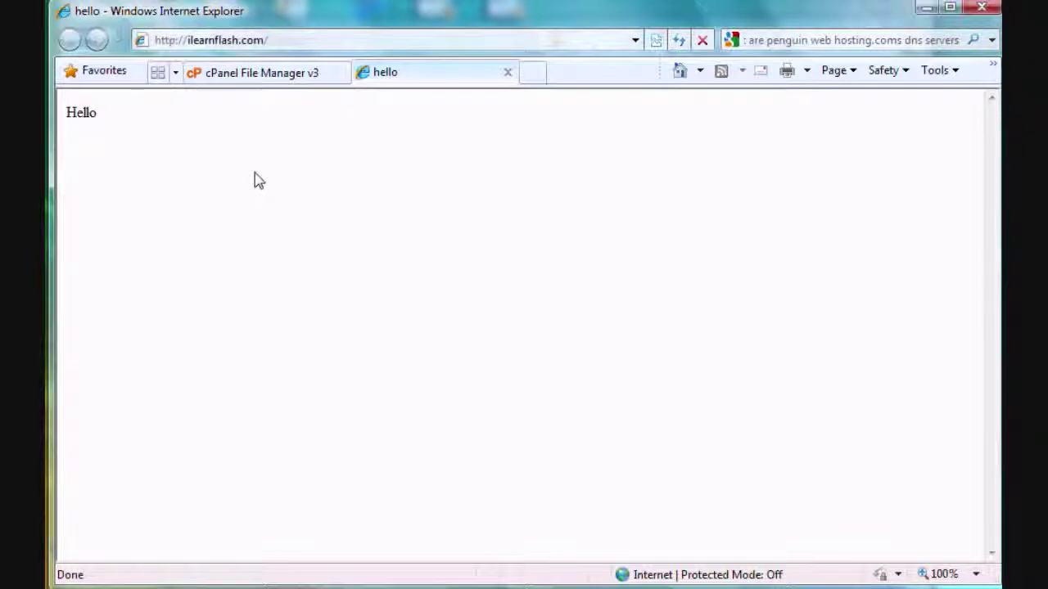
View the public_html folder in File Manager again, and return from Addon Domains to the cPanel home page
left_click(226, 75)
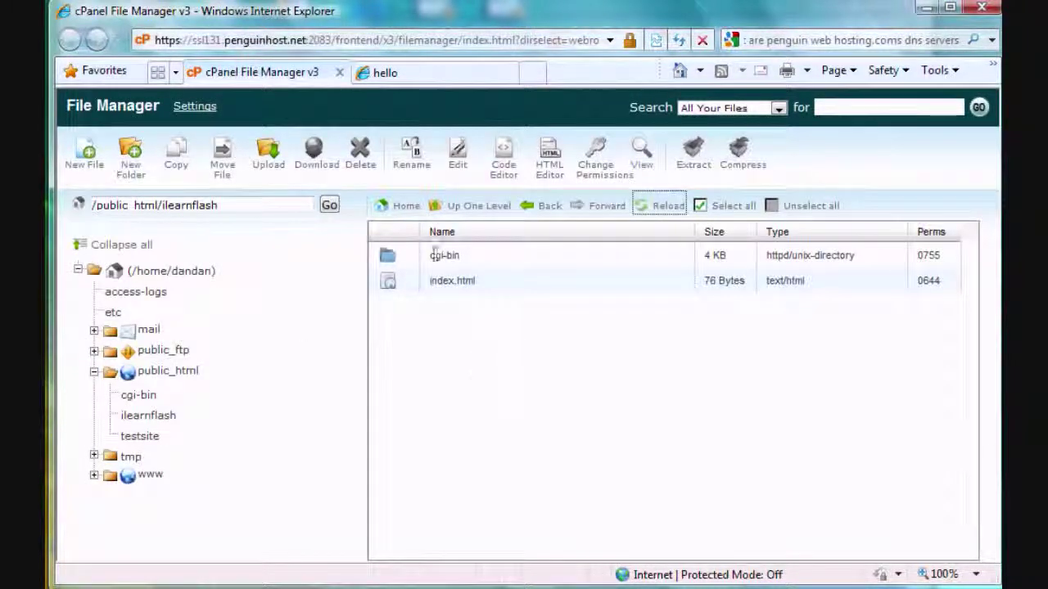
left_click(467, 209)
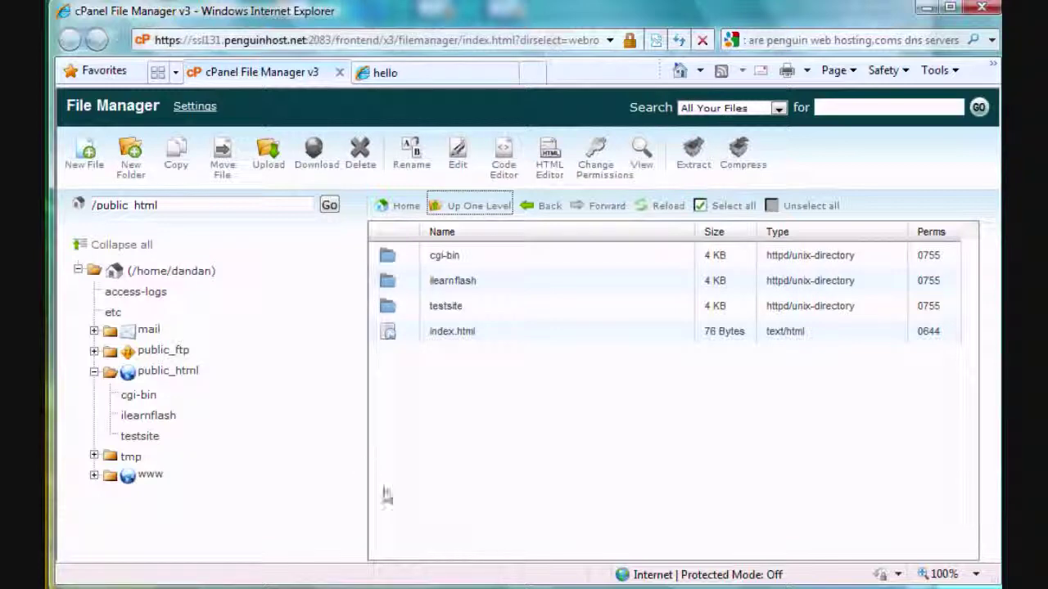
mouse_move(491, 586)
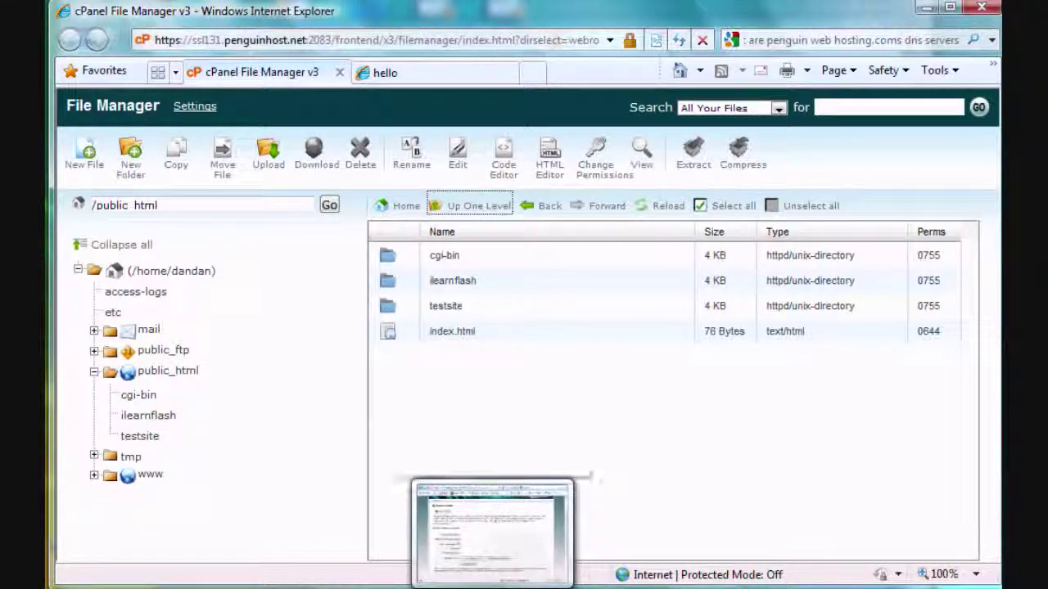
left_click(492, 586)
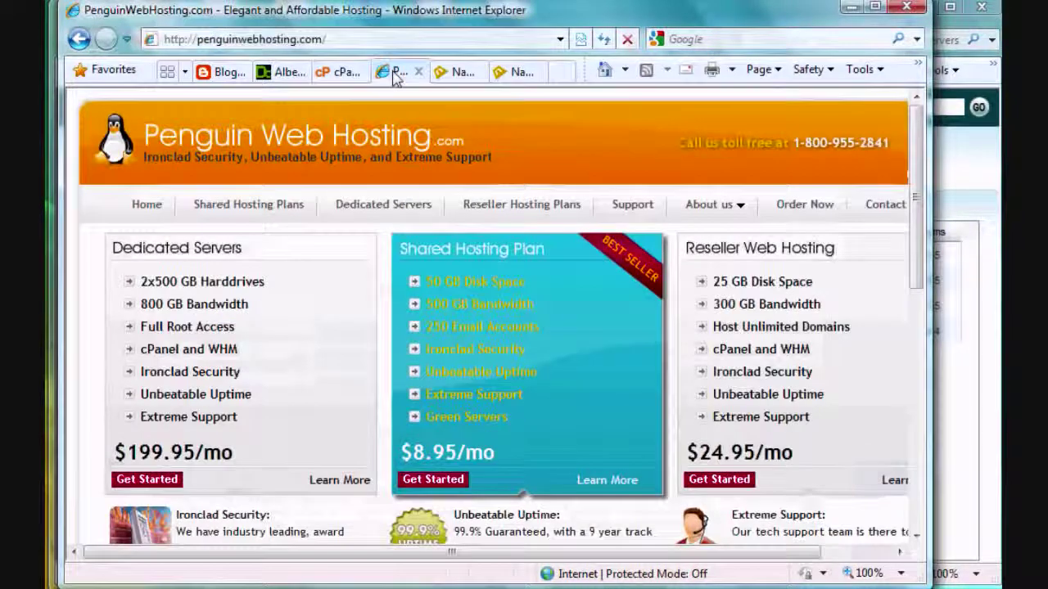
left_click(341, 72)
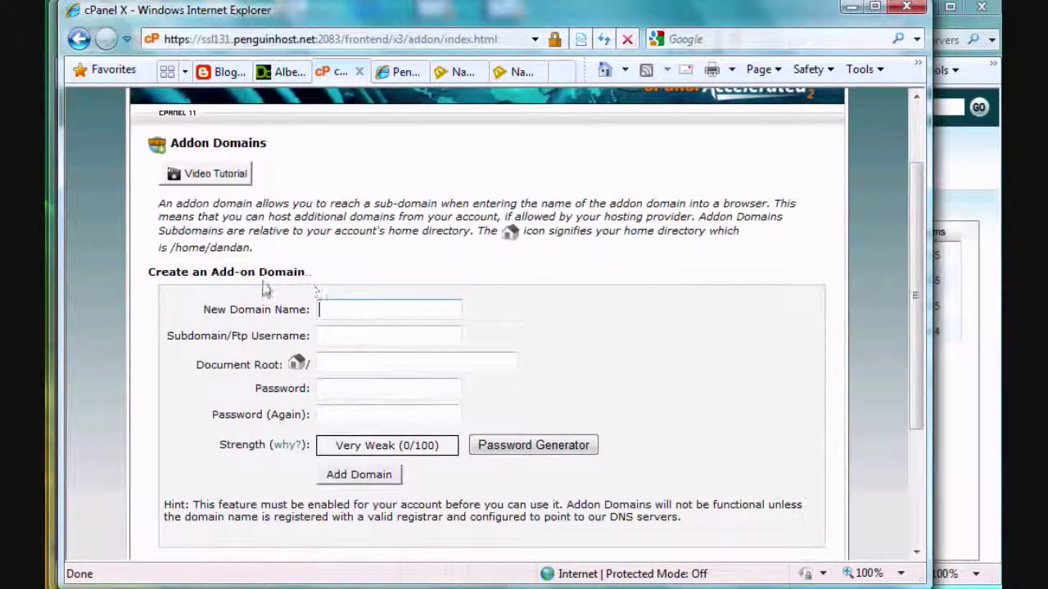
left_click_drag(915, 294, 907, 258)
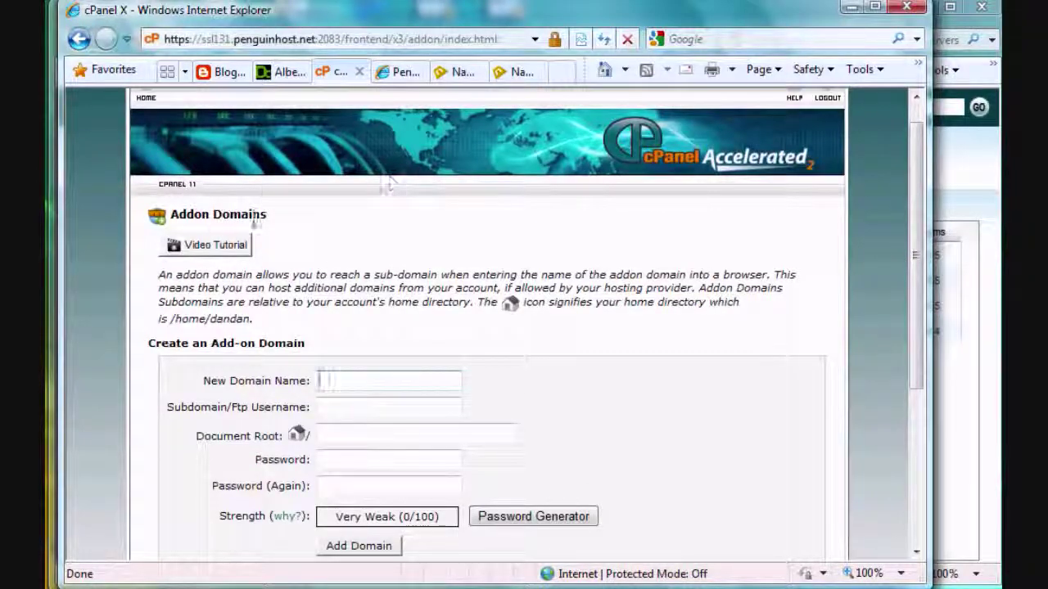
left_click(145, 98)
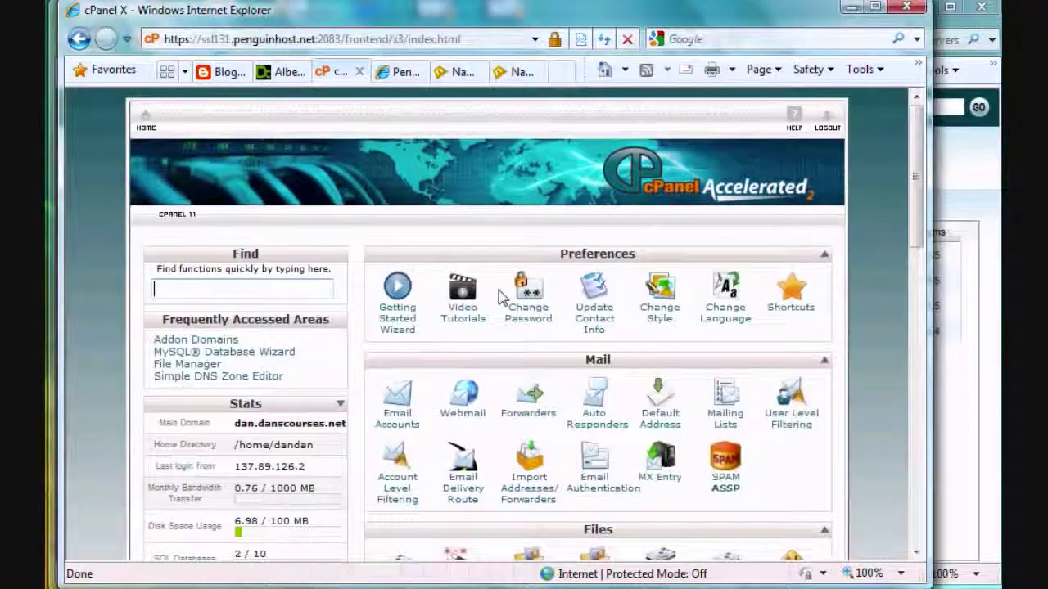